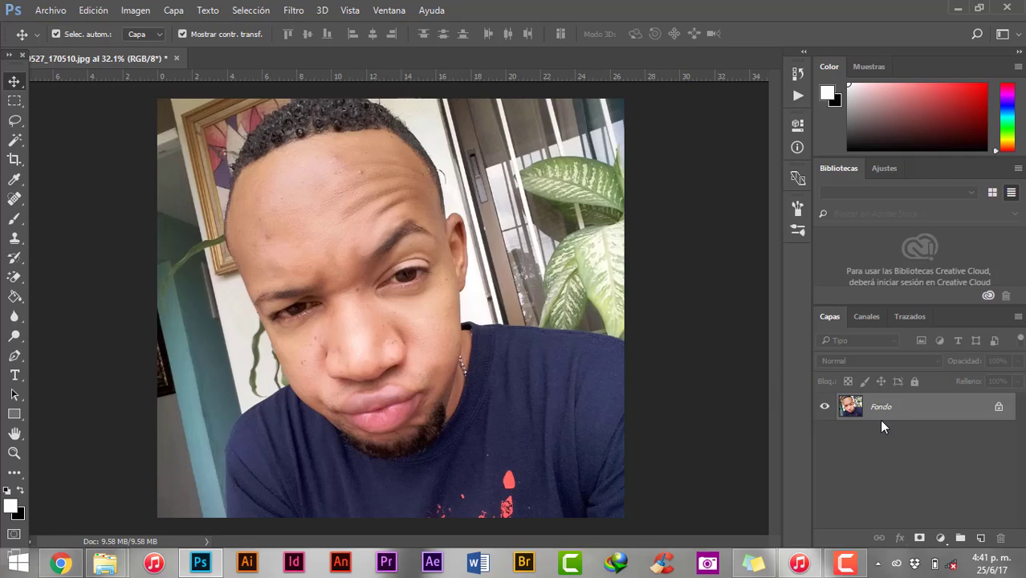
- Create a copy of the Fondo background layer named 'pincel corrector'
mouse_move(882, 407)
mouse_down()
mouse_move(952, 533)
mouse_move(982, 537)
mouse_up()
double_click(889, 407)
text(pincel corrector)
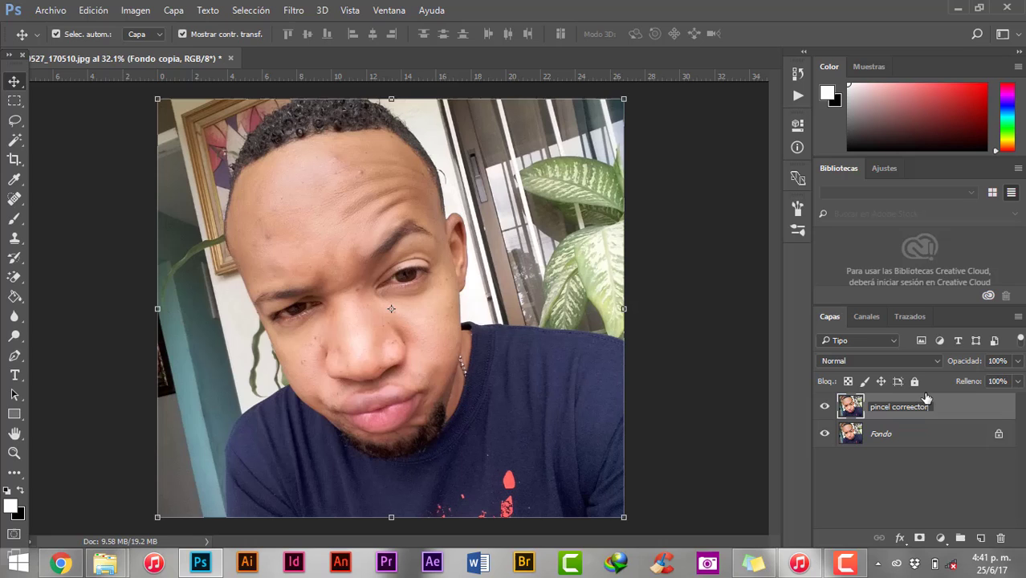
key(Return)
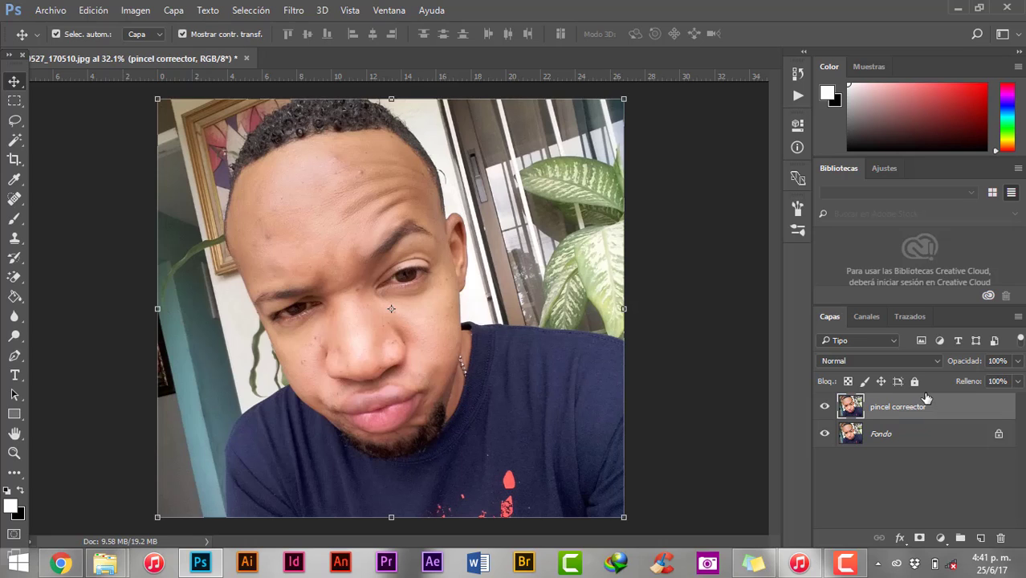
- Zoom in on the face and set the Healing Brush to about 30 px
click(14, 453)
click(355, 304)
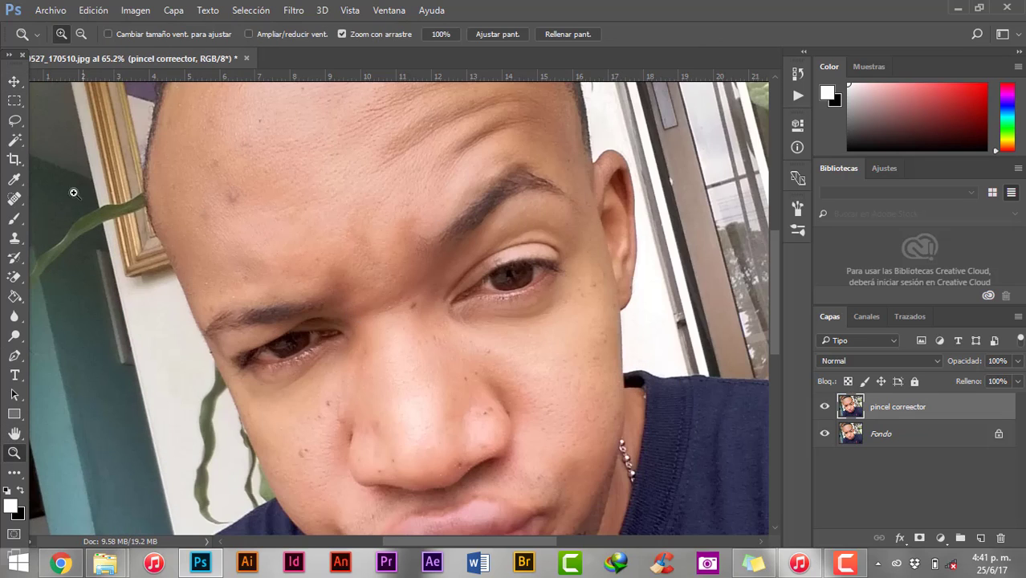
click(14, 199)
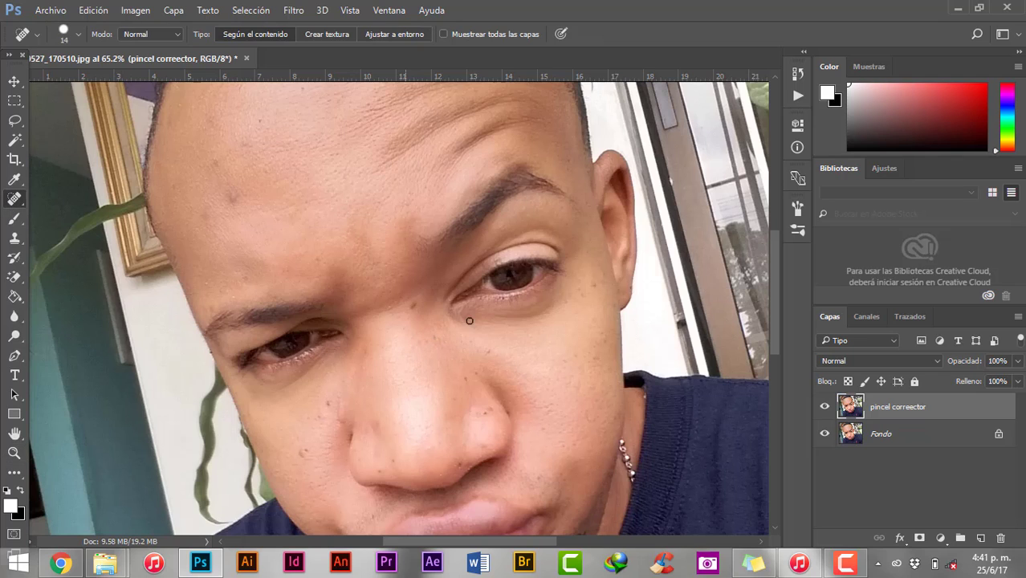
scroll(410, 321, up, 5)
alt+right_click(424, 314)
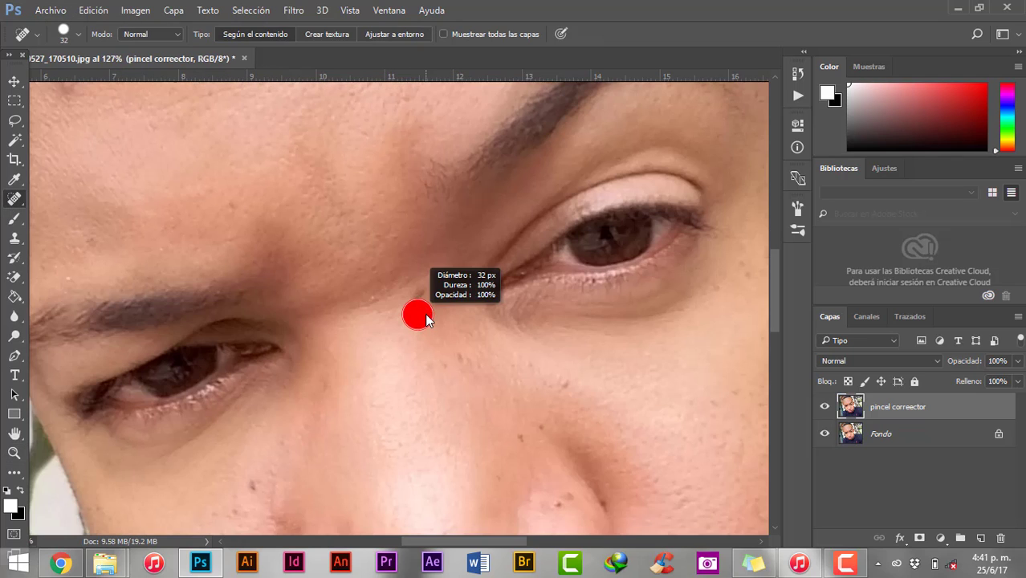
drag(458, 356, 391, 300)
- Heal the dark spots on the nose, beside the nose and on both cheeks
click(518, 288)
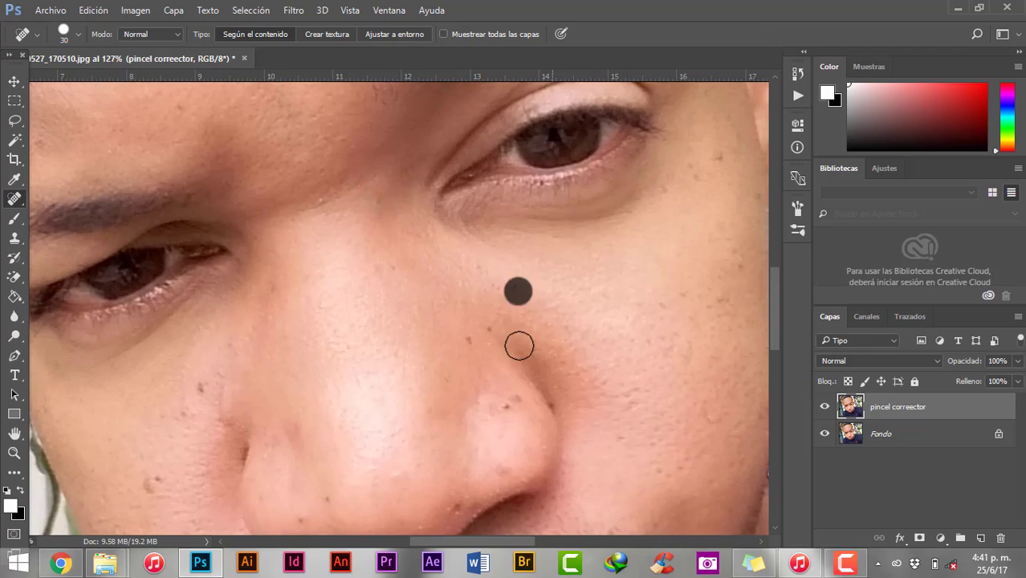
click(486, 329)
scroll(485, 351, down, 5)
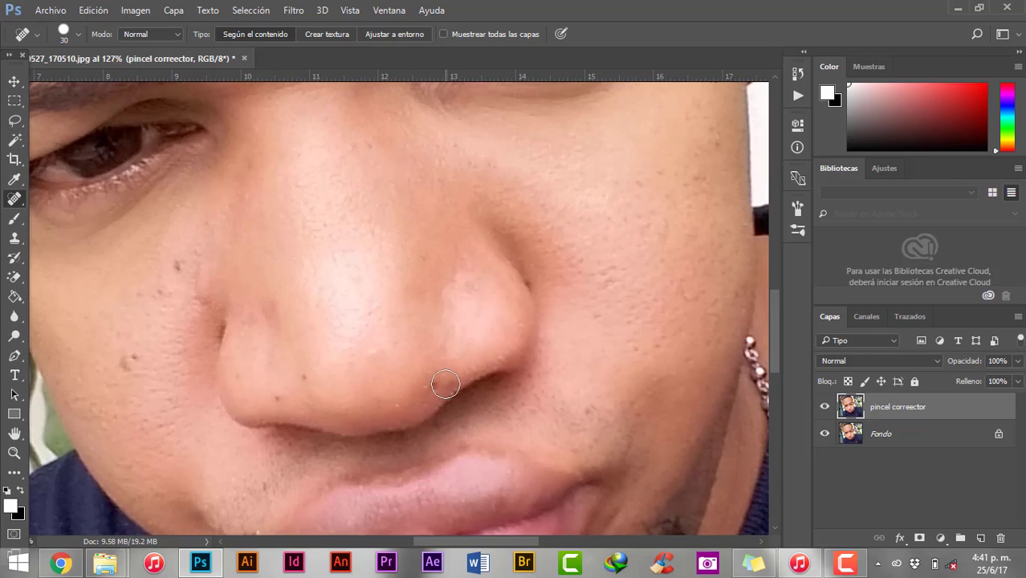
click(304, 377)
click(278, 398)
click(272, 317)
click(176, 265)
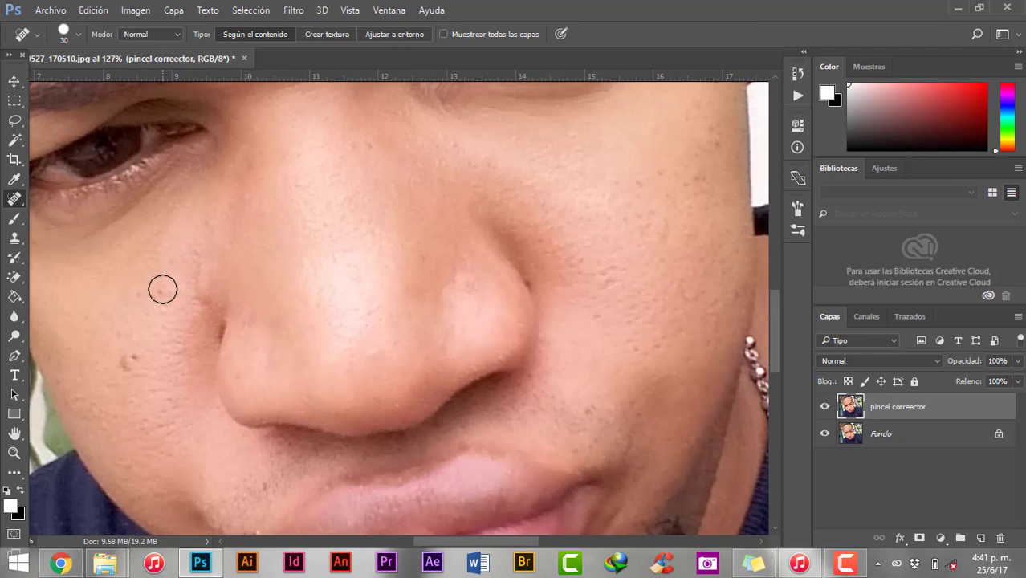
click(129, 362)
scroll(385, 316, down, 1)
scroll(619, 280, up, 3)
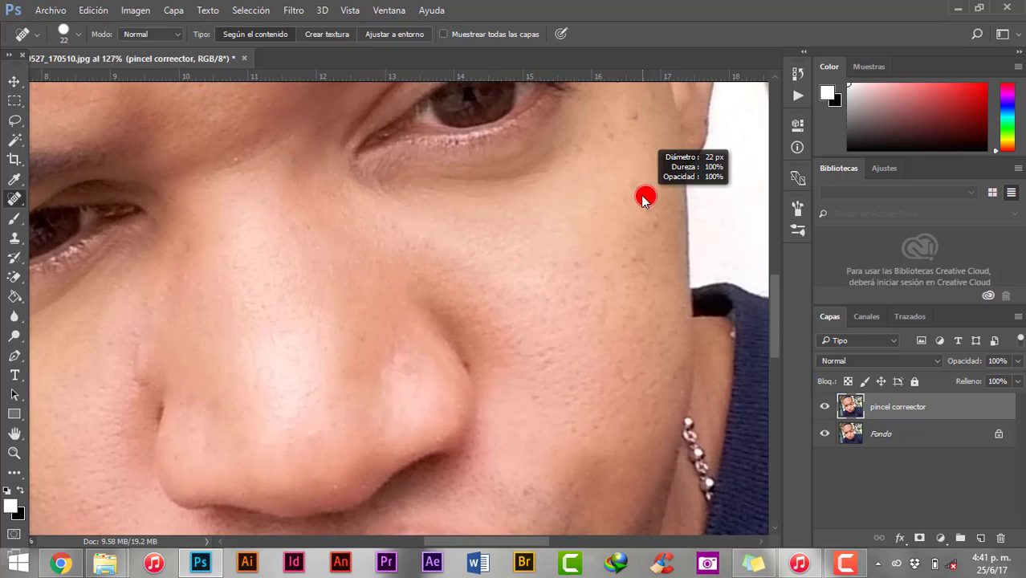
- With a 22 px brush, heal a cheek blemish and the spots beside the nostril
alt+right_click(644, 194)
click(580, 149)
scroll(556, 245, down, 2)
scroll(556, 245, left, 2)
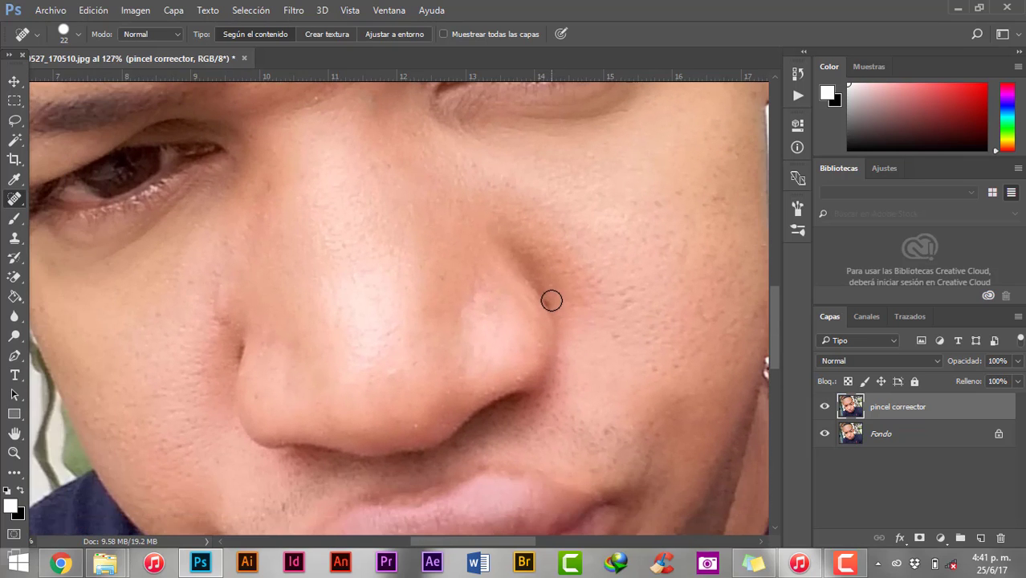
click(552, 301)
click(236, 348)
scroll(304, 430, down, 2)
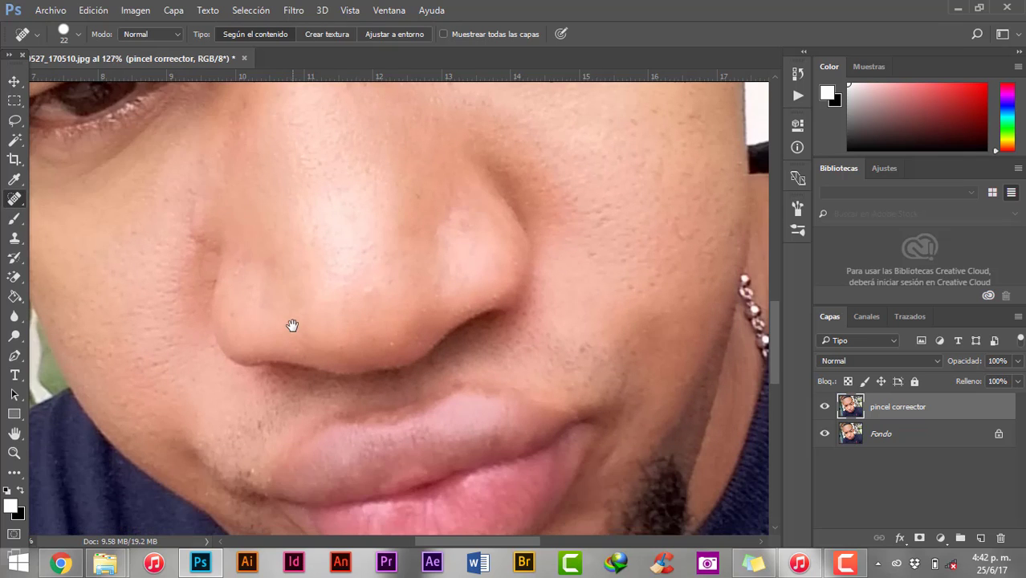
- With a larger brush, heal the spots near the mouth, upper lip and cheek
alt+right_click(193, 237)
click(193, 238)
scroll(231, 217, down, 2)
click(250, 365)
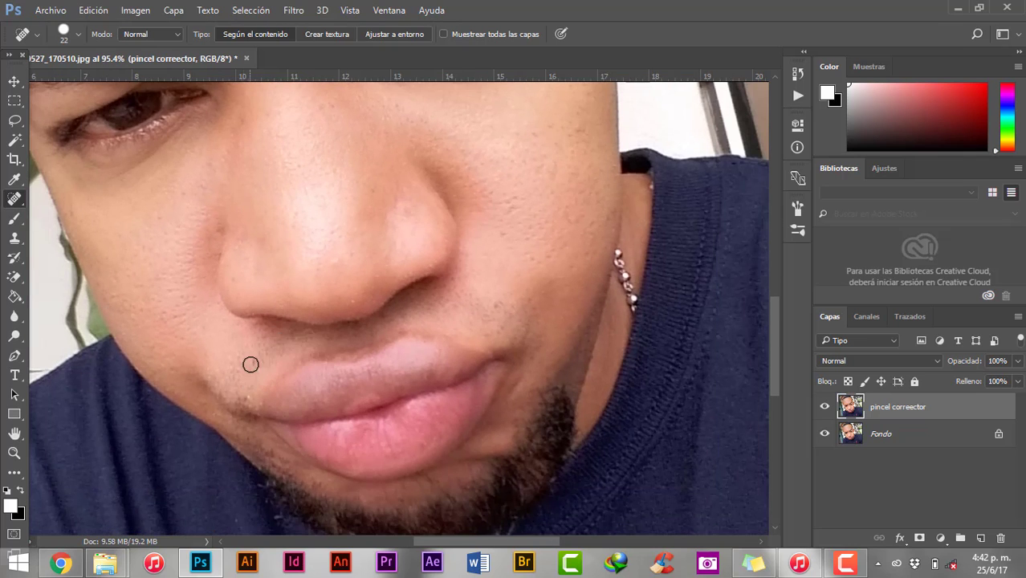
click(510, 258)
scroll(532, 291, down, 1)
scroll(407, 304, down, 2)
key(v)
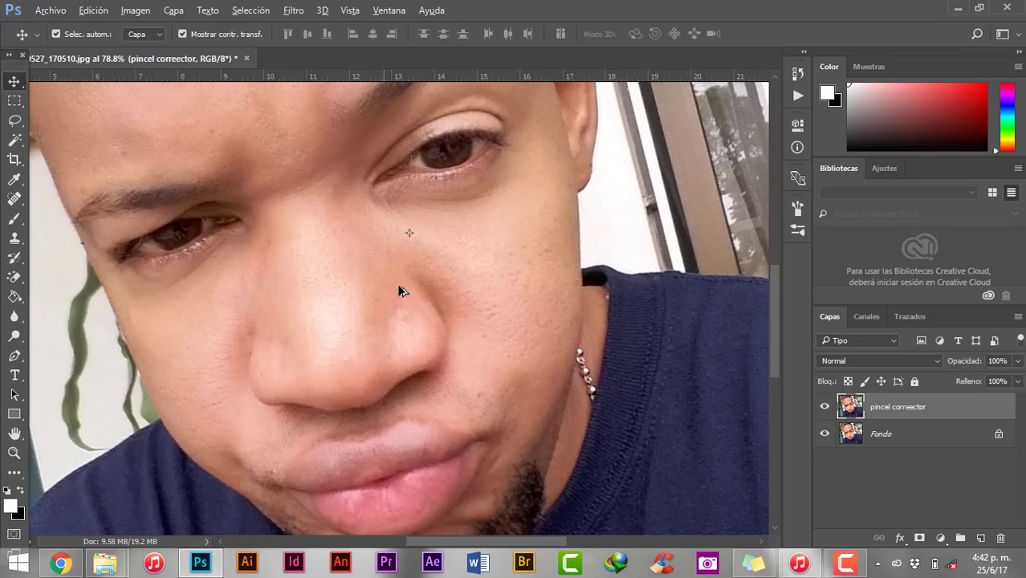
scroll(399, 289, down, 1)
- Add a new empty layer named 'pincel mezclador'
click(975, 540)
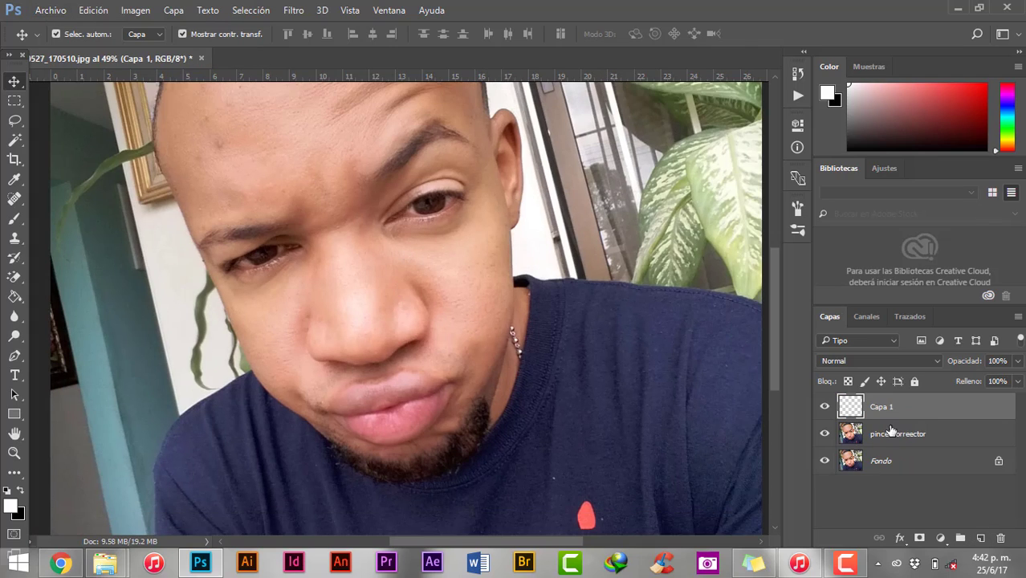
double_click(887, 405)
text(dor)
key(Return)
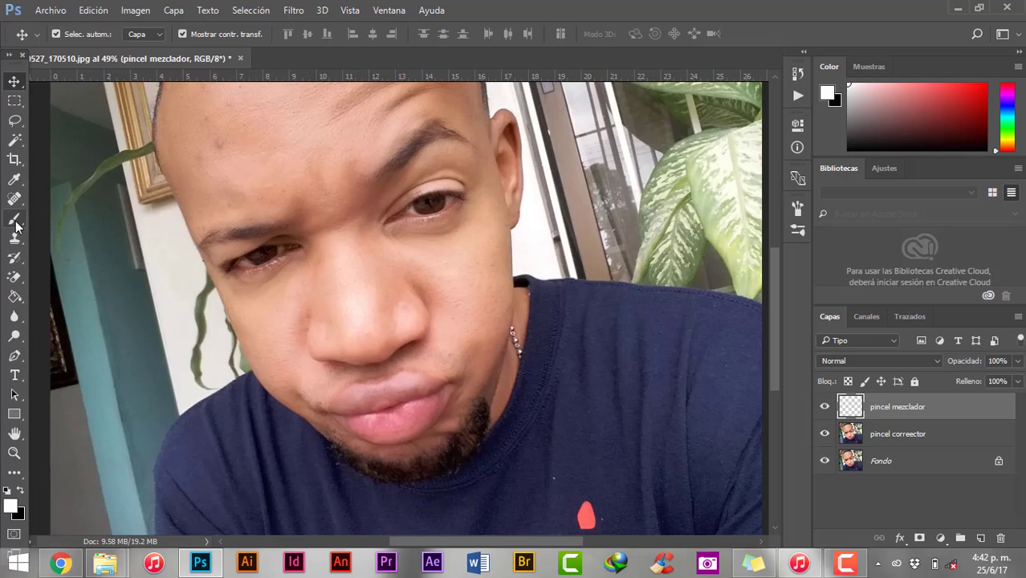
- Select the Mixer Brush with 10% wetness and 5% load
right_click(16, 225)
click(80, 258)
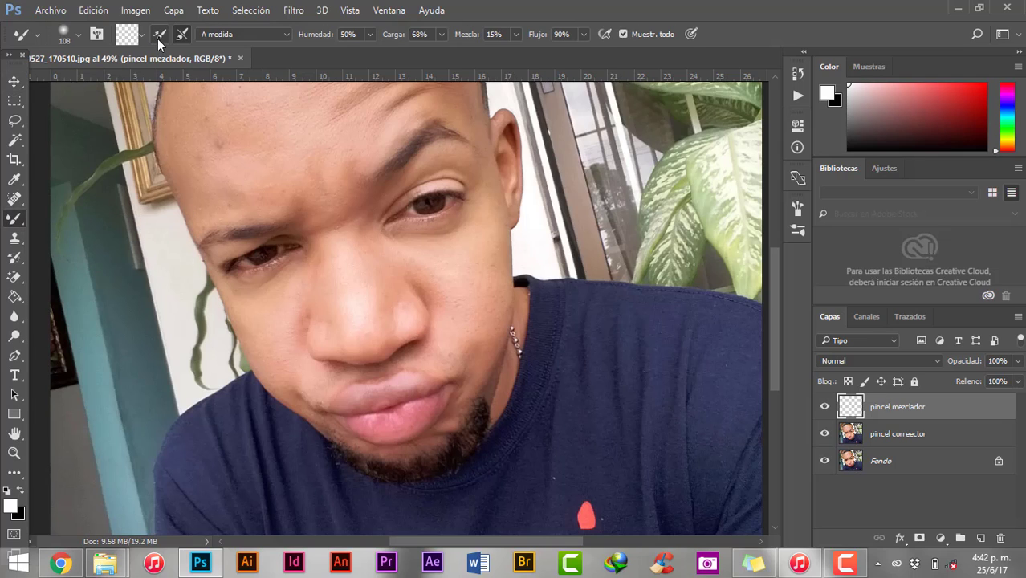
text(10)
key(Tab)
text(5)
- Blend away the forehead wrinkles, crease, bump and bright spot, resizing the brush between 60 and 103
drag(348, 189, 380, 294)
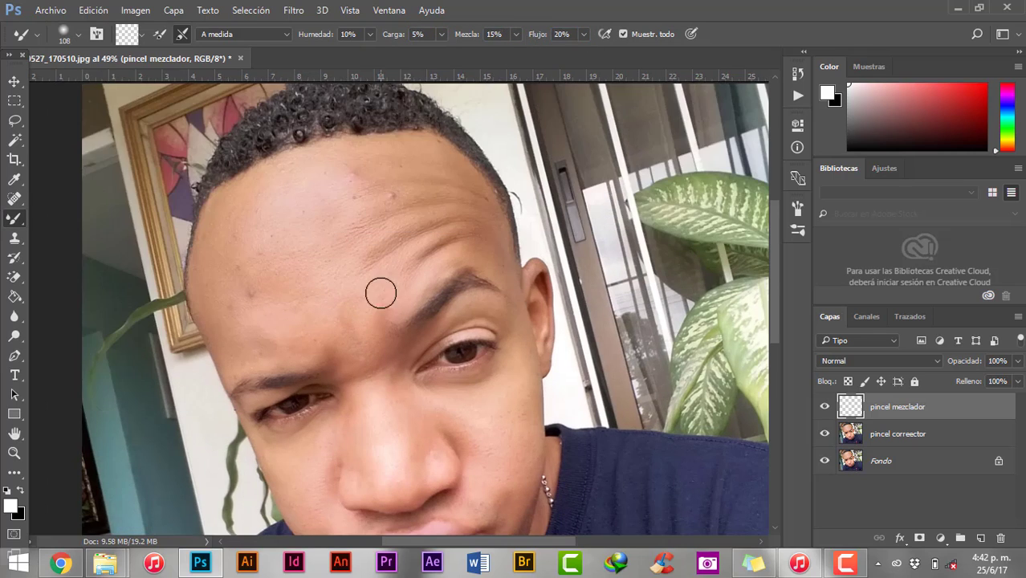
scroll(379, 293, up, 2)
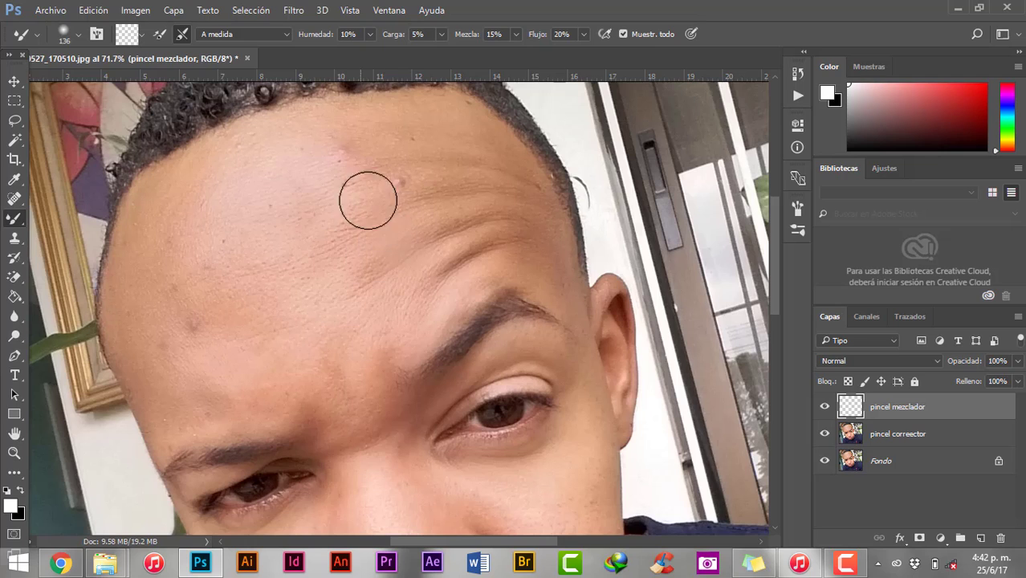
drag(387, 239, 522, 209)
mouse_move(395, 182)
mouse_down()
mouse_move(452, 158)
mouse_move(463, 176)
mouse_move(354, 138)
mouse_up()
alt+right_click(401, 145)
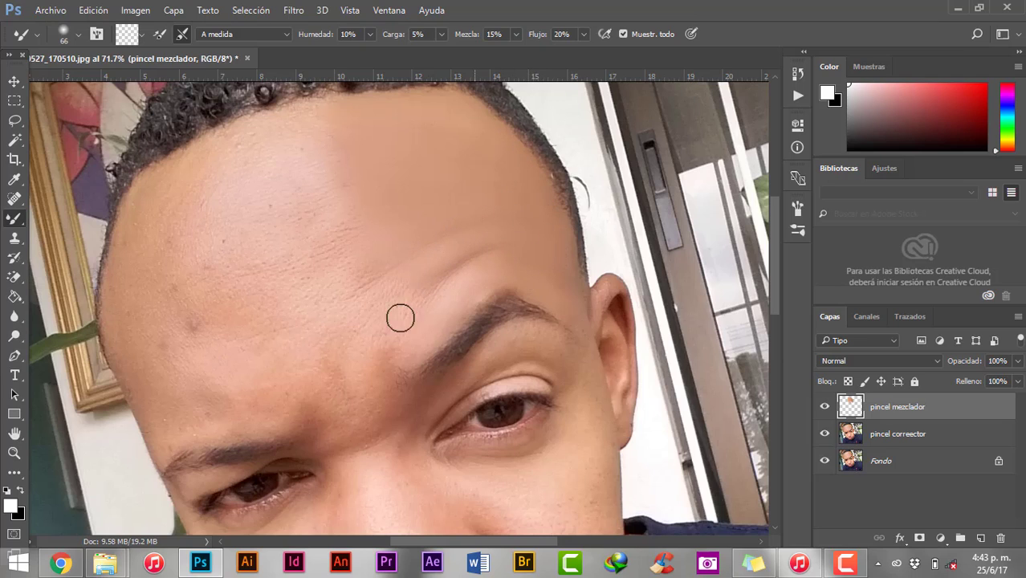
drag(549, 270, 504, 240)
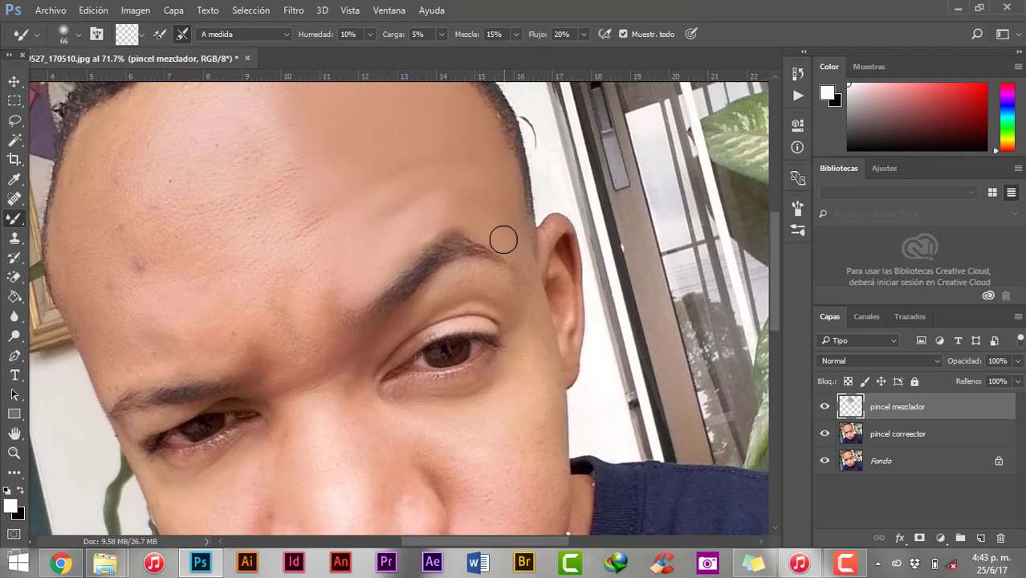
scroll(281, 243, down, 1)
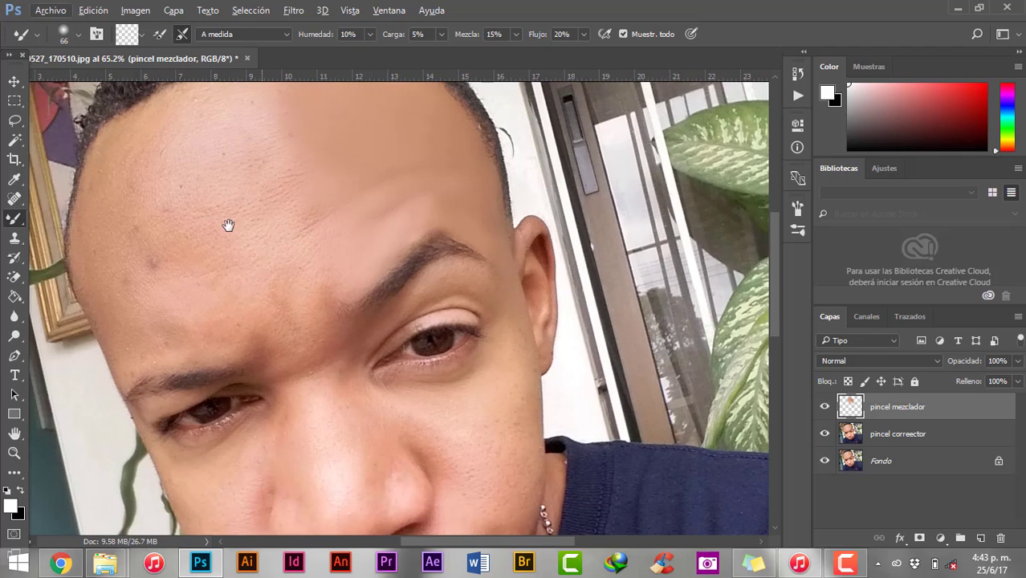
scroll(320, 269, down, 1)
drag(368, 347, 363, 184)
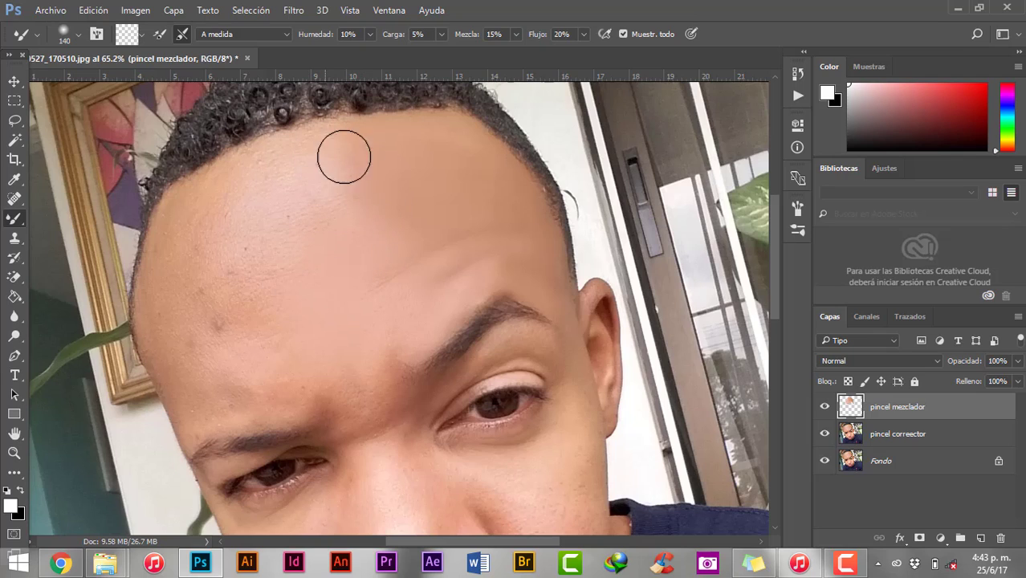
alt+right_click(329, 181)
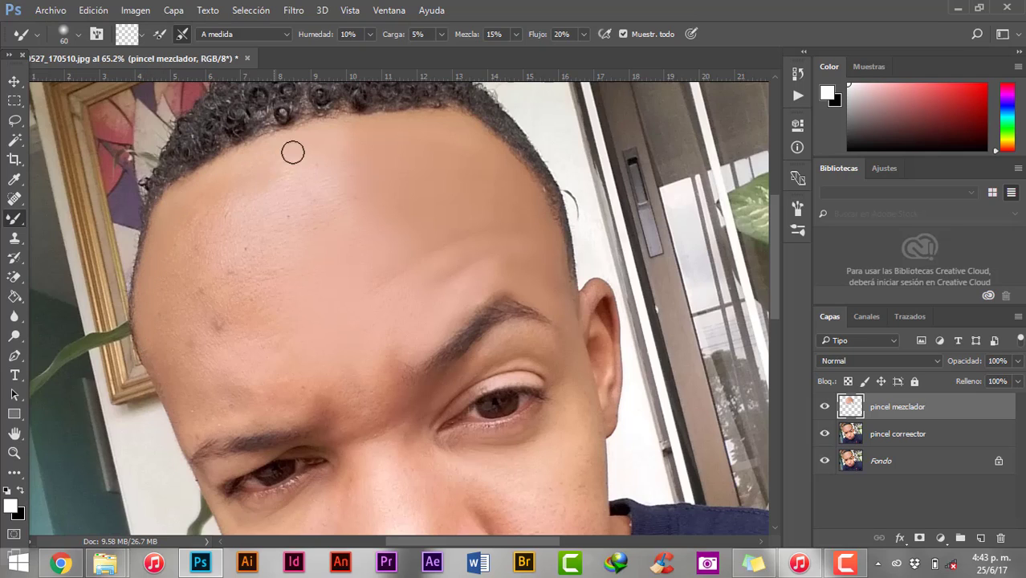
alt+right_click(282, 197)
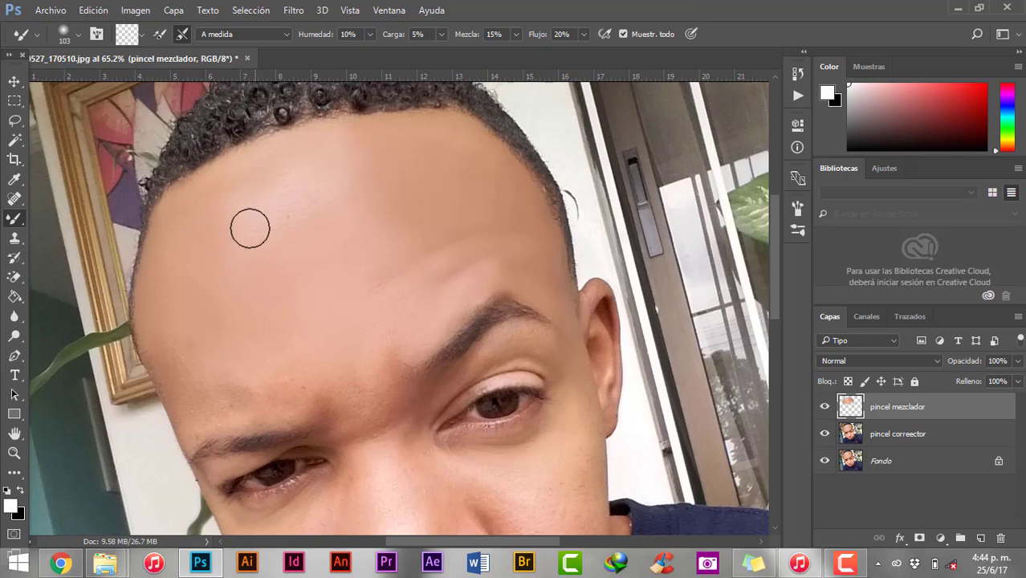
- Blend the skin around the left eye, temple and brow, resizing the mixer brush as needed
scroll(401, 231, down, 3)
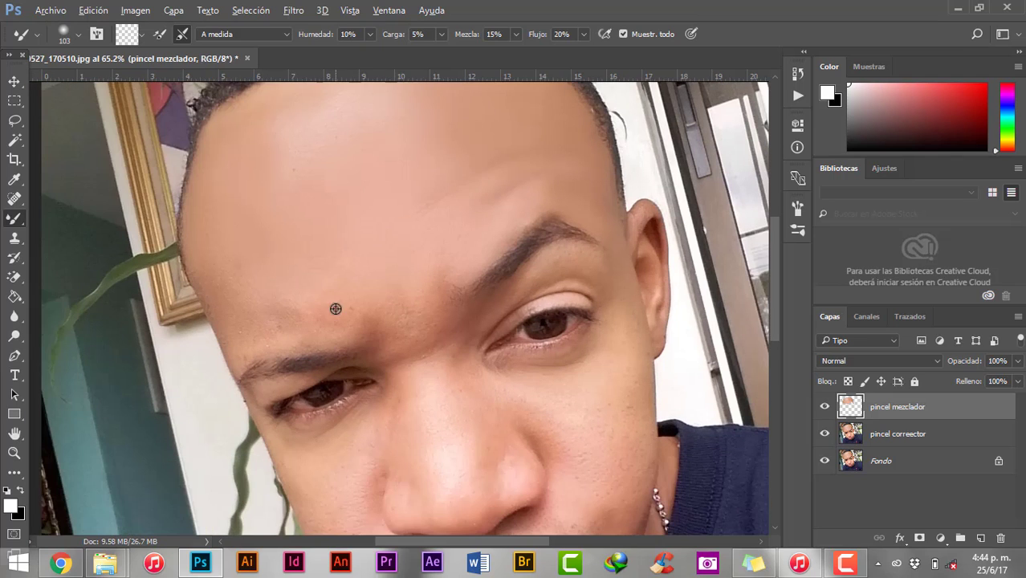
key(bracketleft)
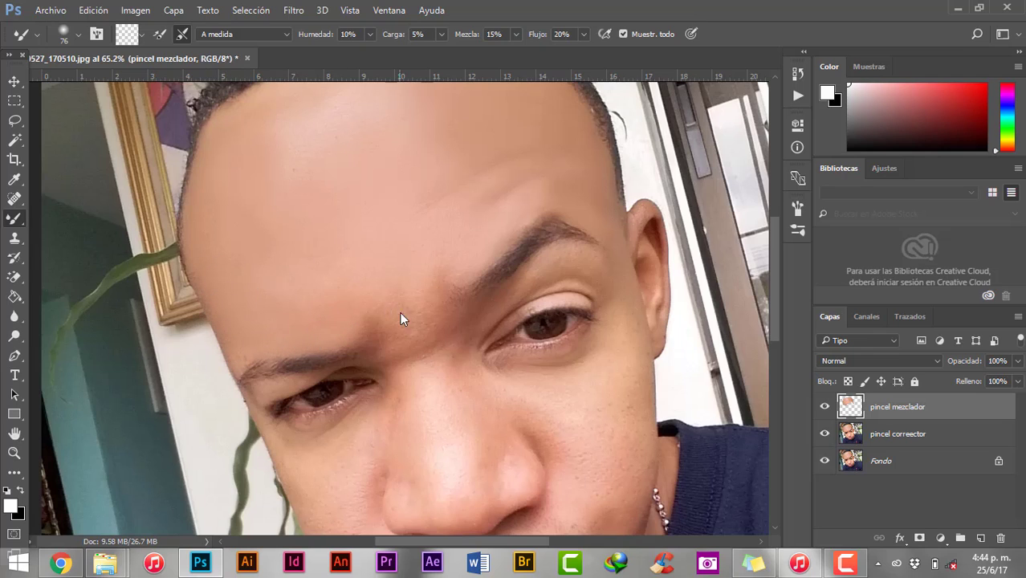
drag(389, 305, 397, 305)
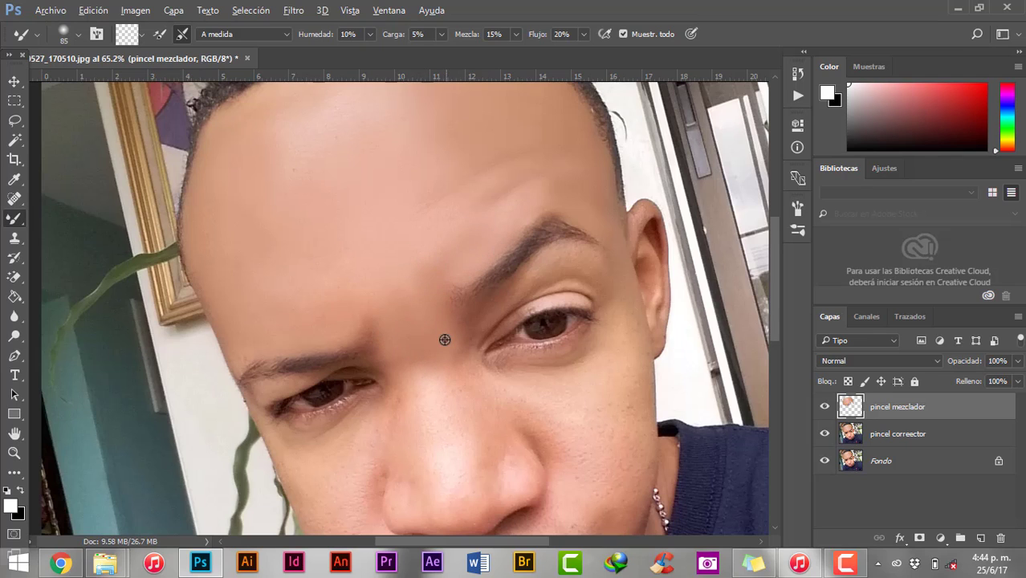
scroll(445, 340, down, 1)
drag(350, 292, 337, 293)
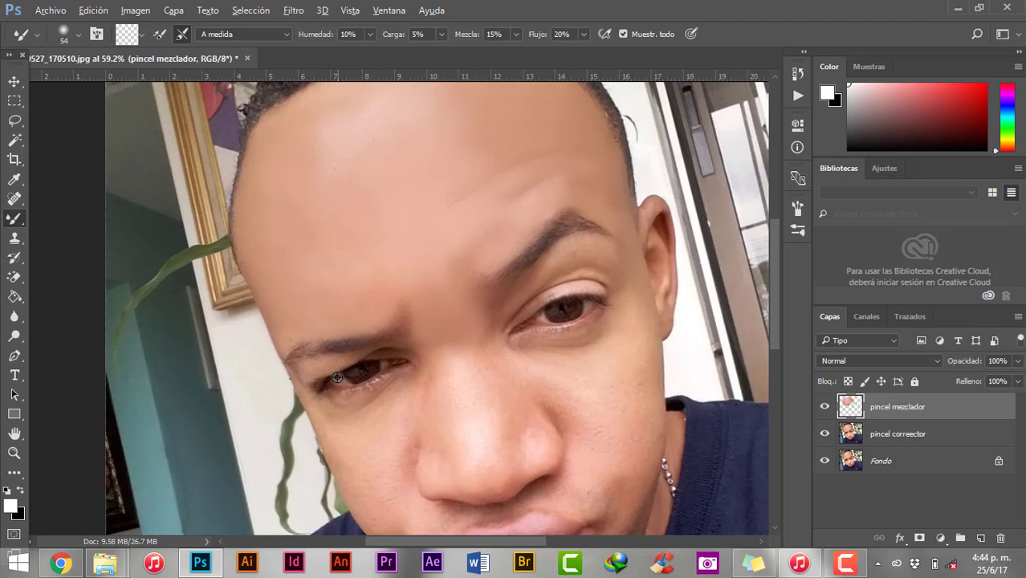
scroll(338, 376, up, 8)
drag(359, 352, 381, 337)
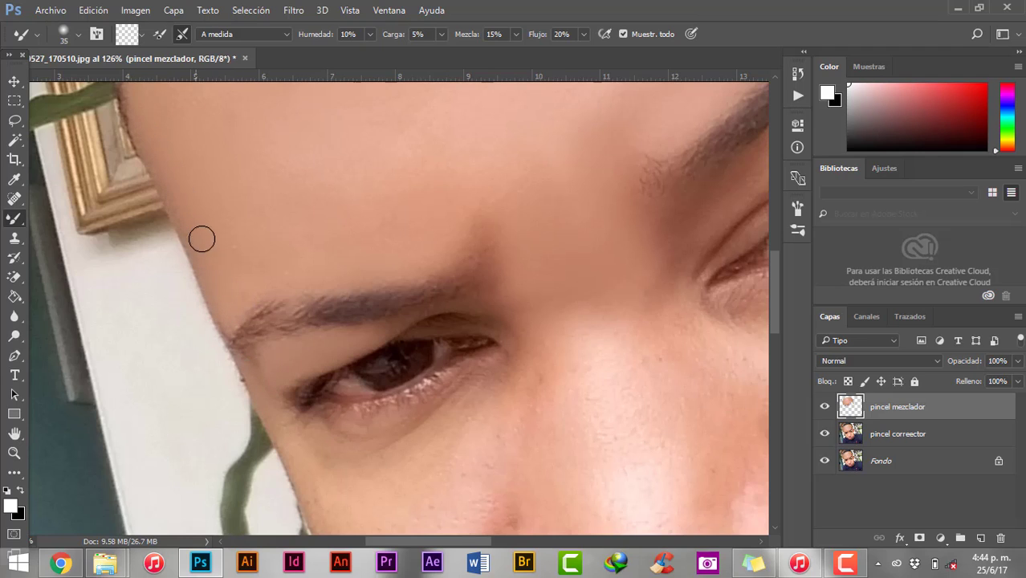
drag(201, 238, 161, 122)
drag(293, 317, 304, 317)
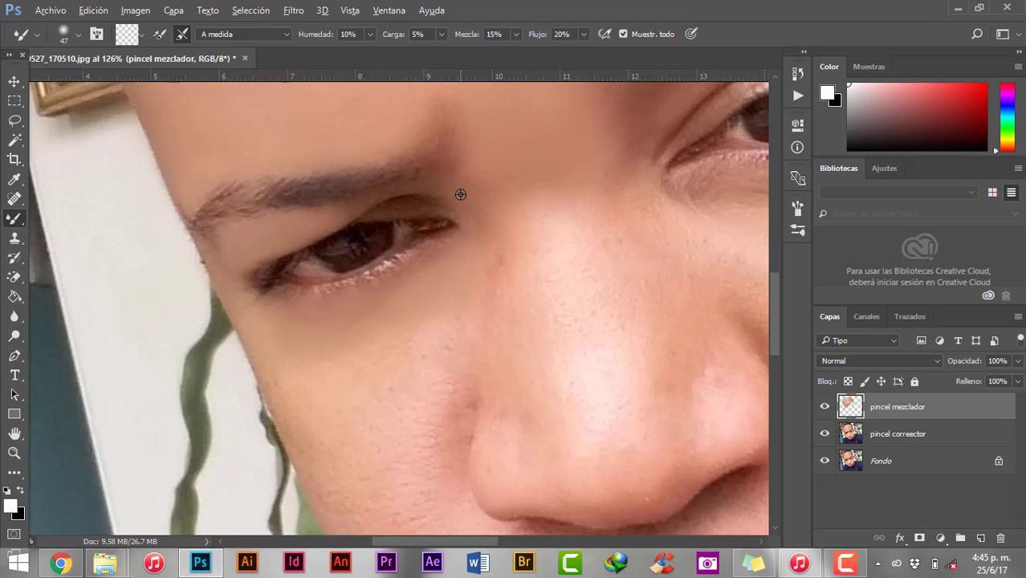
- Smooth the upper forehead up to the hairline with a smaller mixer brush
scroll(459, 318, down, 2)
scroll(458, 317, down, 2)
scroll(458, 317, down, 1)
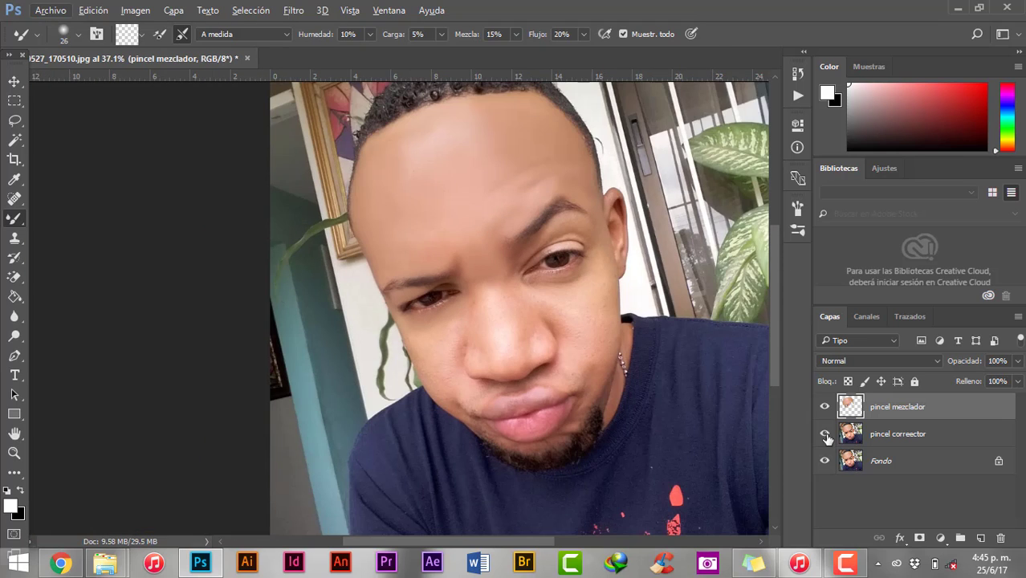
scroll(457, 165, up, 1)
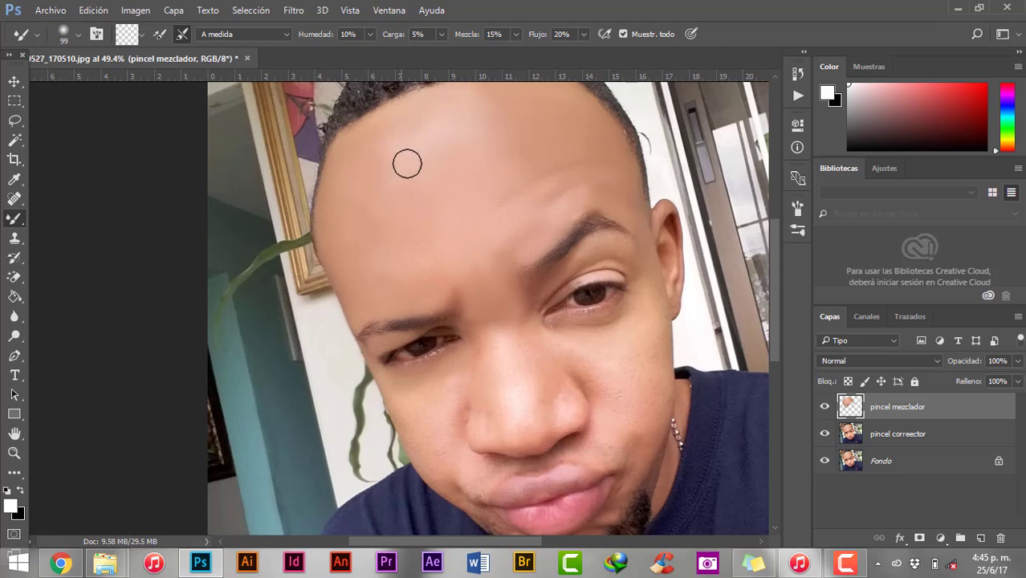
drag(407, 164, 352, 132)
drag(407, 188, 453, 232)
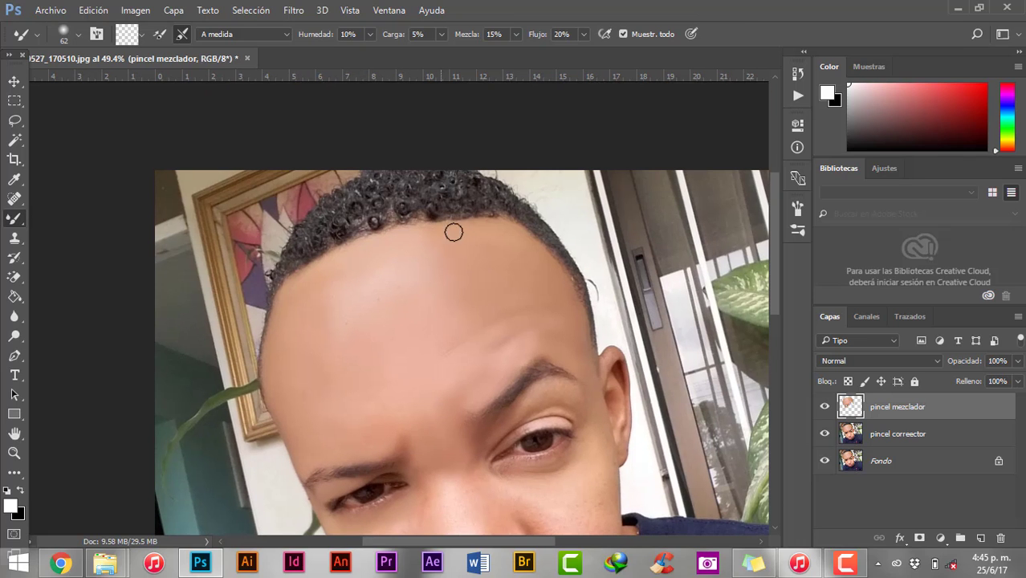
scroll(577, 310, down, 1)
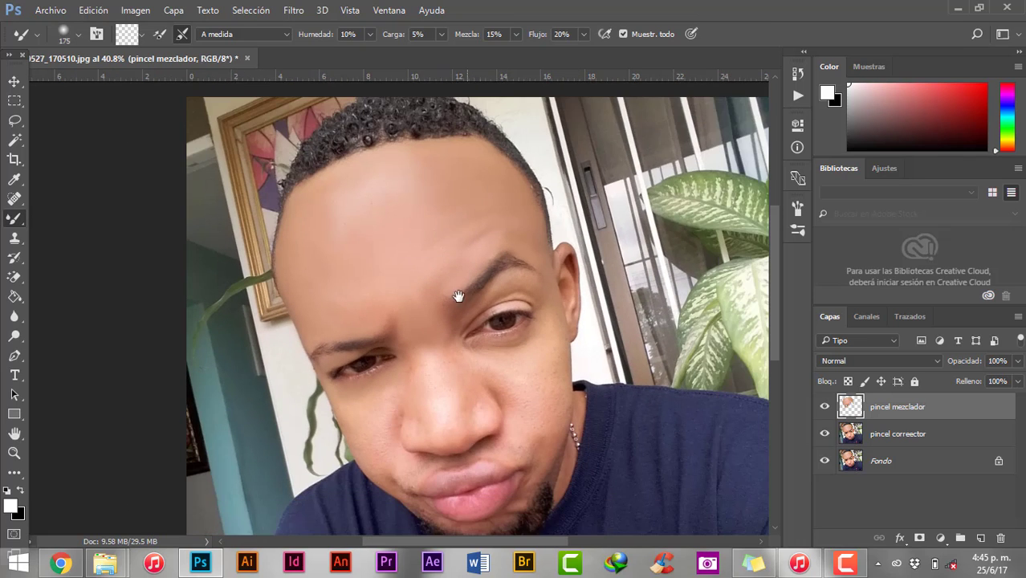
scroll(424, 315, up, 3)
- Blend the nose, nostril edge and cheek skin beside the nose
drag(424, 314, 415, 299)
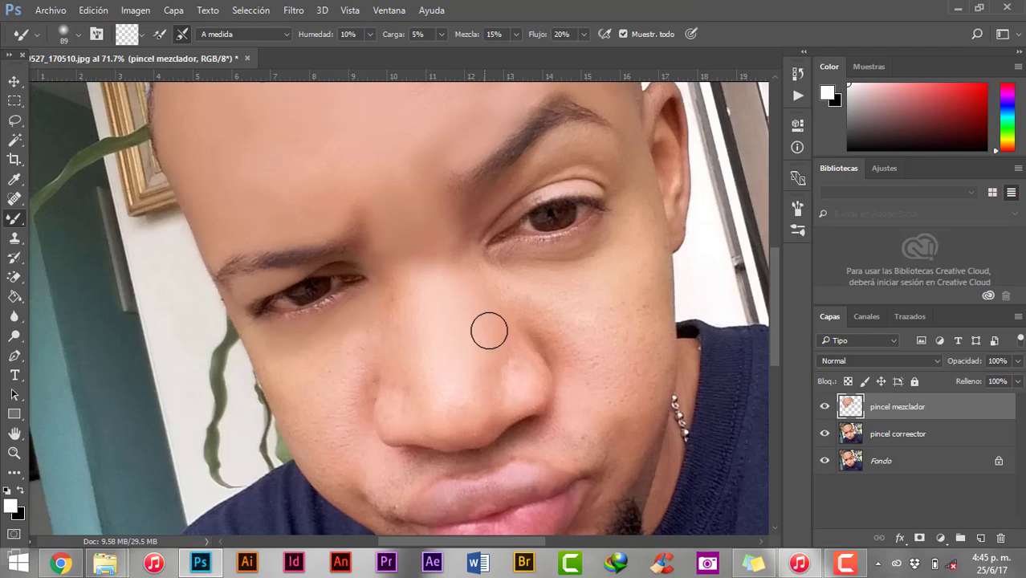
scroll(317, 337, up, 1)
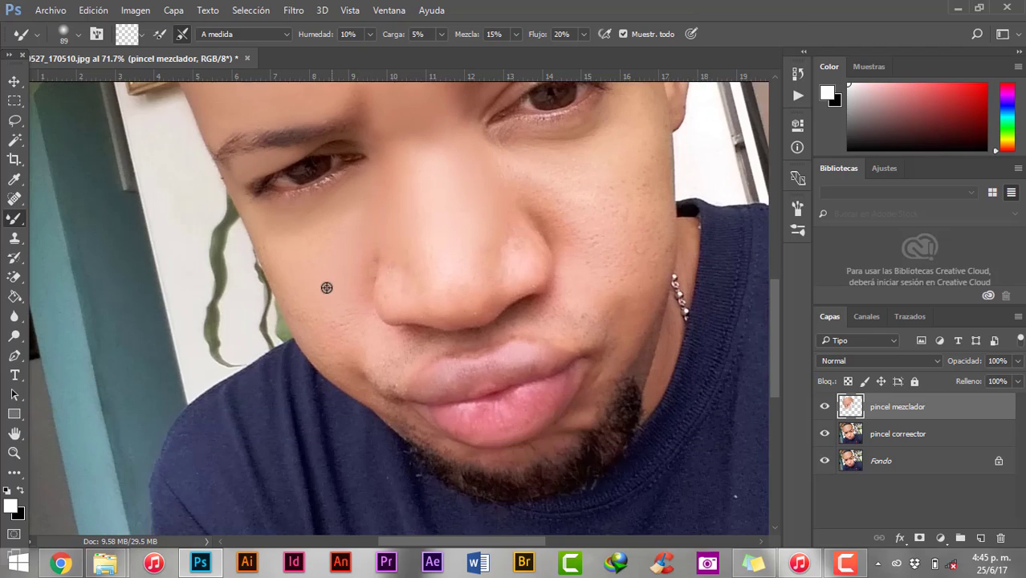
scroll(289, 261, up, 1)
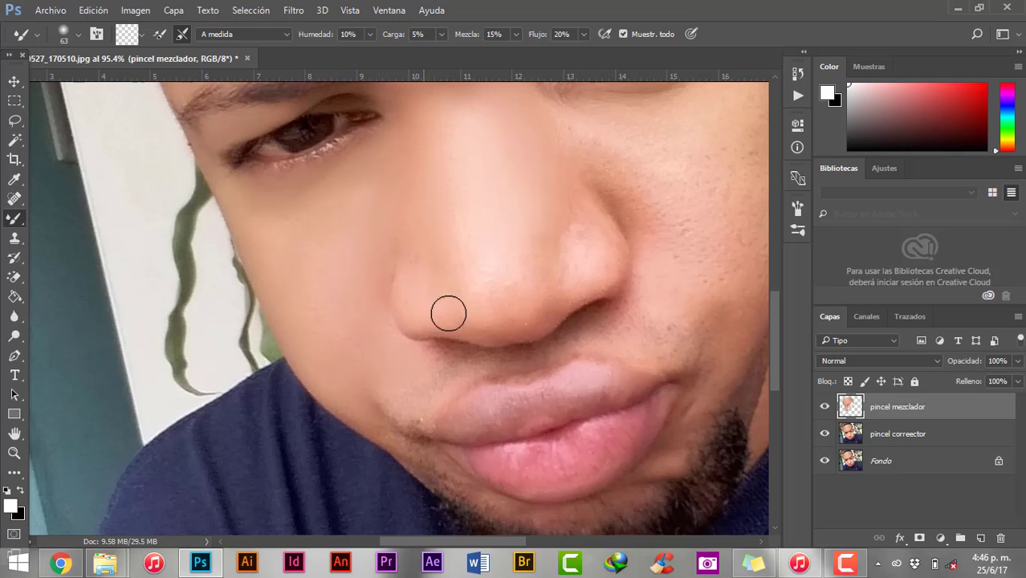
drag(446, 310, 418, 331)
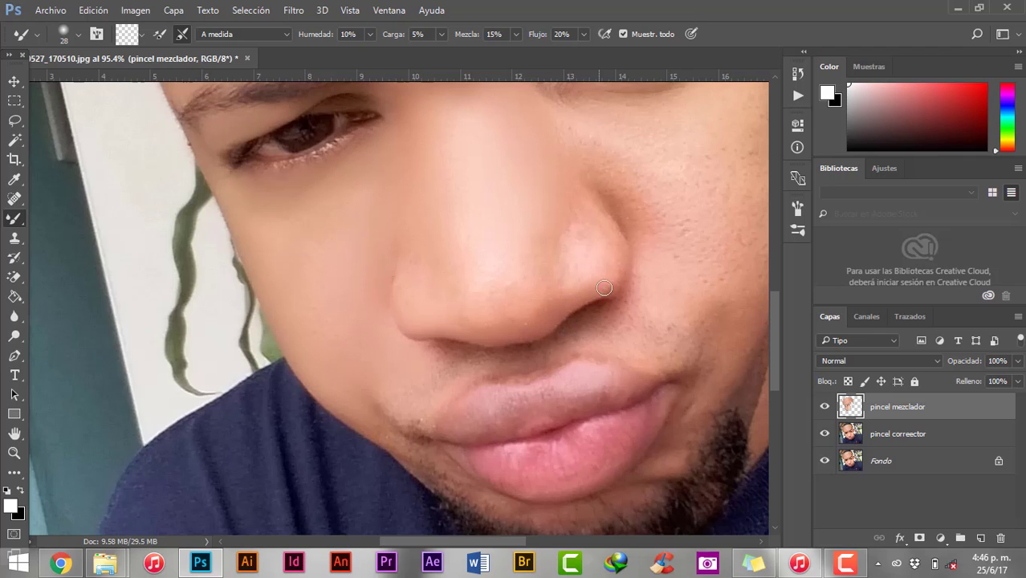
drag(489, 307, 514, 305)
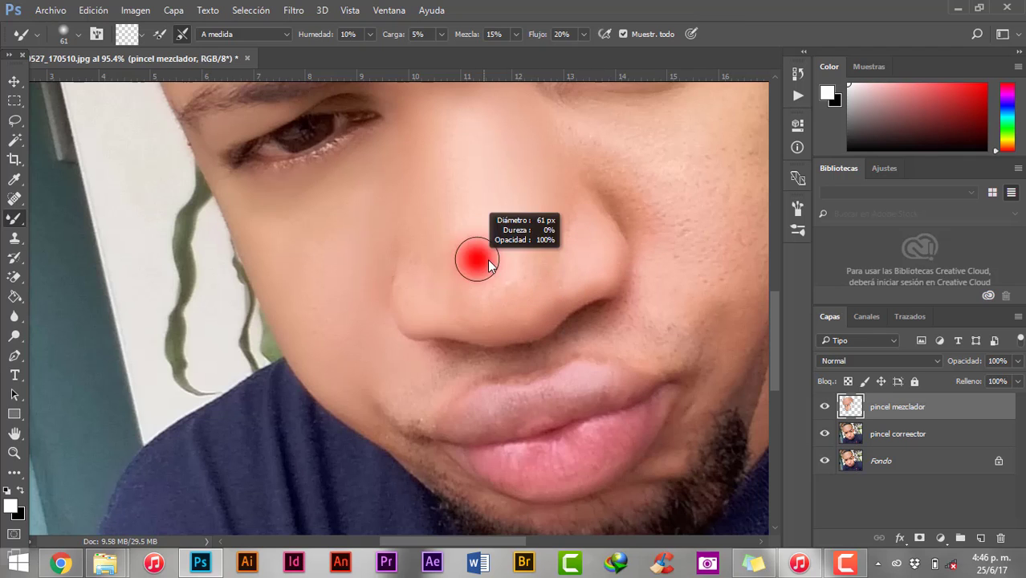
scroll(425, 235, down, 1)
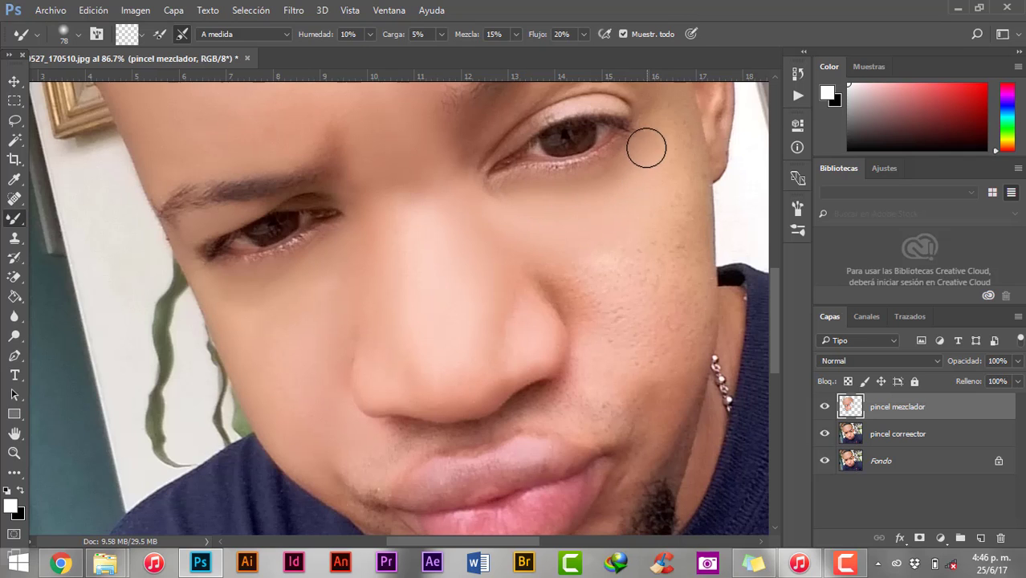
scroll(562, 447, up, 3)
scroll(498, 360, down, 2)
mouse_move(498, 361)
mouse_down()
mouse_move(603, 388)
mouse_move(591, 349)
mouse_move(637, 378)
mouse_move(625, 360)
mouse_up()
- Smooth the other eye's lower eyelid, brow and surrounding skin with a finer brush
scroll(626, 360, up, 4)
key(bracketleft)
key(bracketleft)
key(bracketleft)
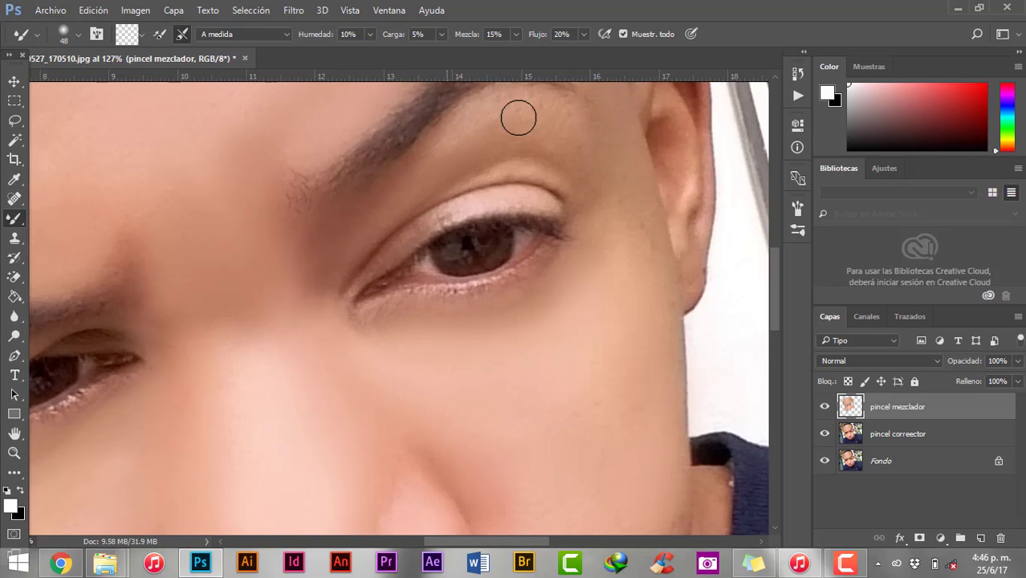
drag(457, 133, 420, 222)
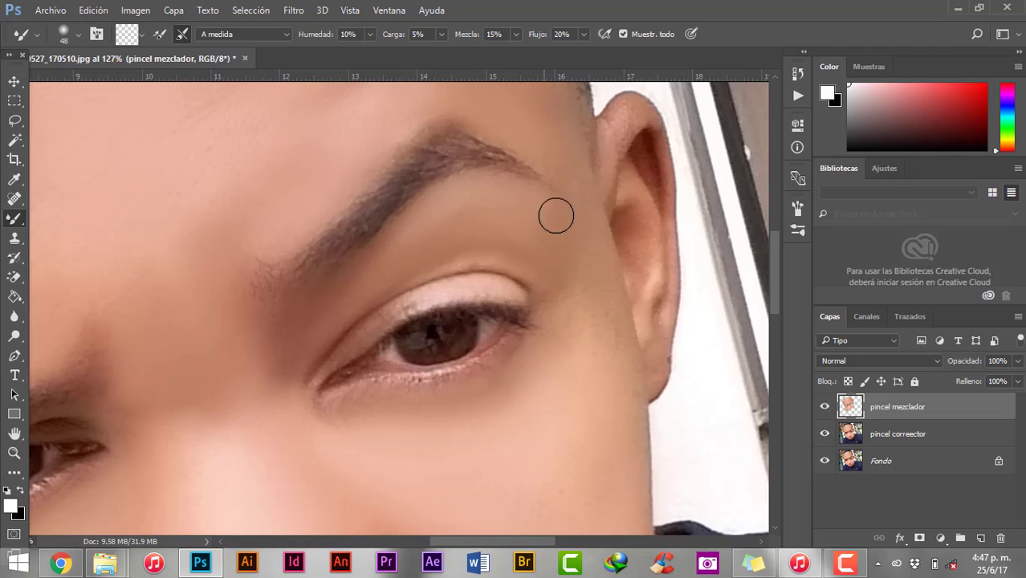
drag(531, 257, 525, 426)
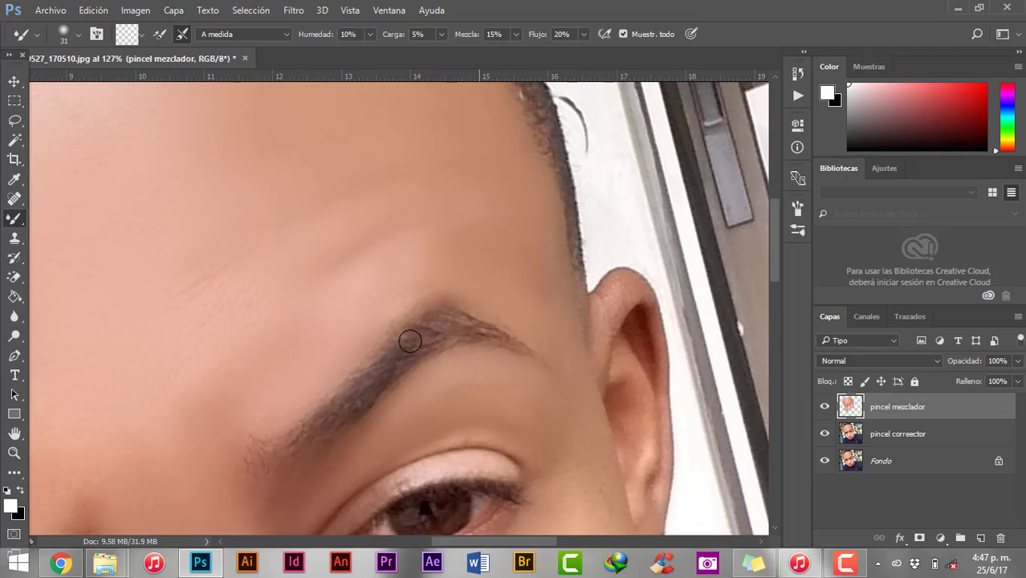
scroll(451, 153, down, 8)
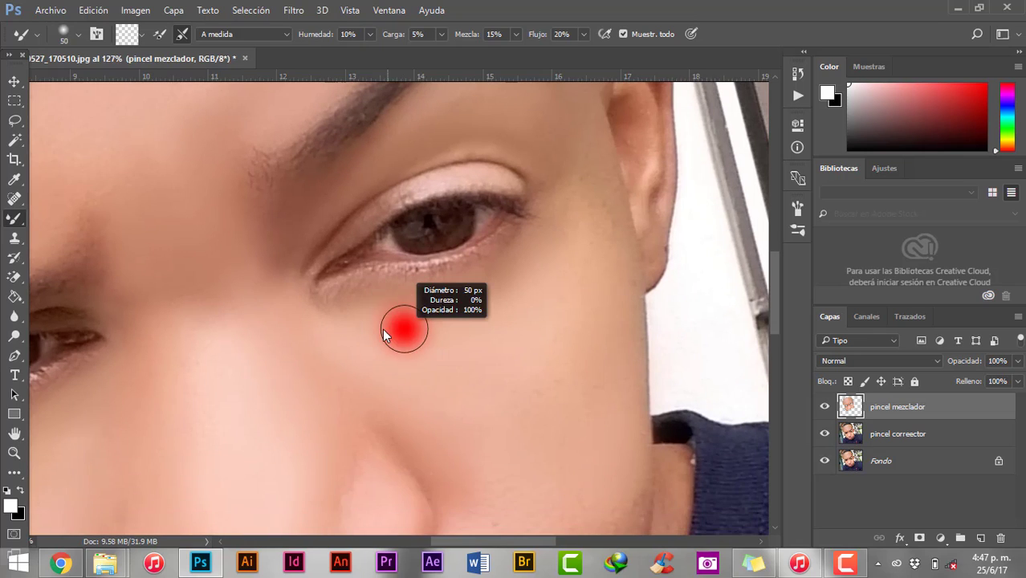
drag(382, 335, 377, 335)
drag(486, 170, 423, 164)
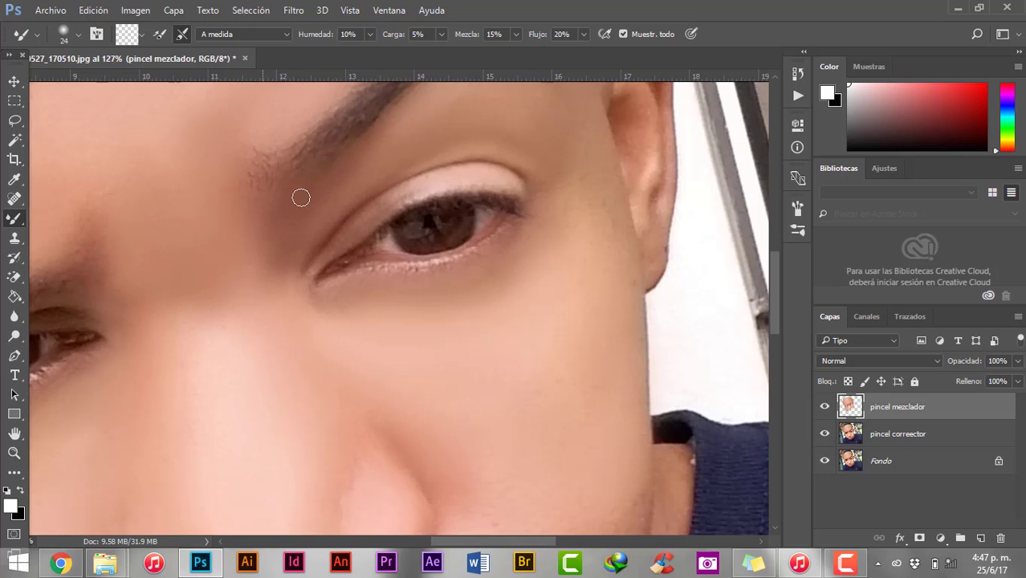
scroll(281, 250, left, 5)
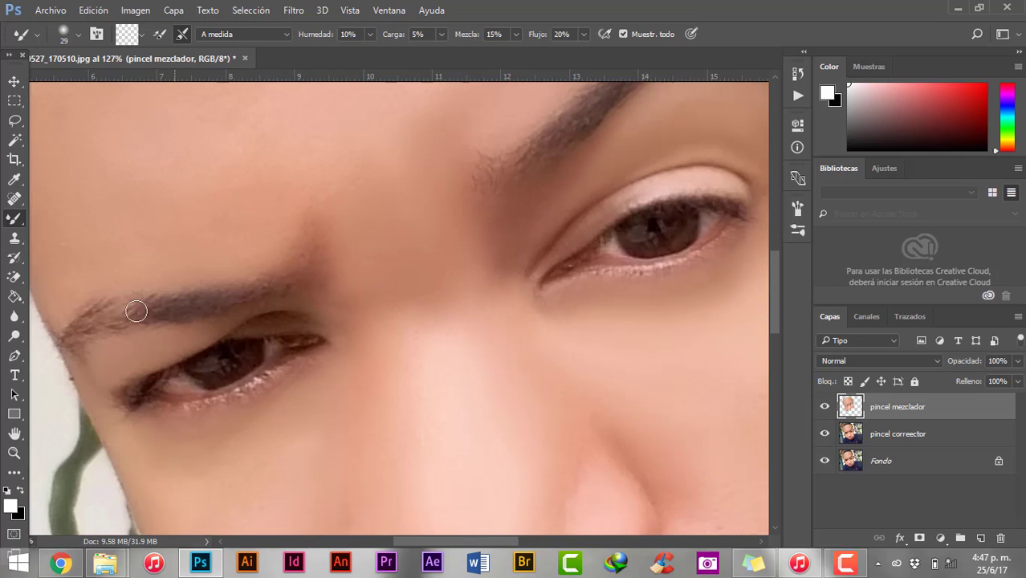
scroll(506, 267, right, 5)
key(bracketright)
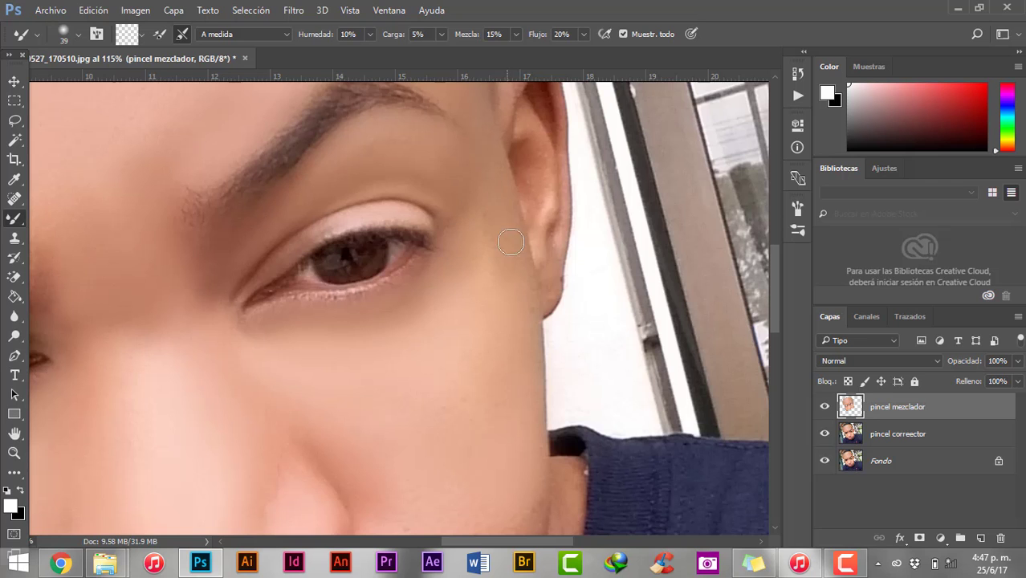
scroll(514, 345, down, 3)
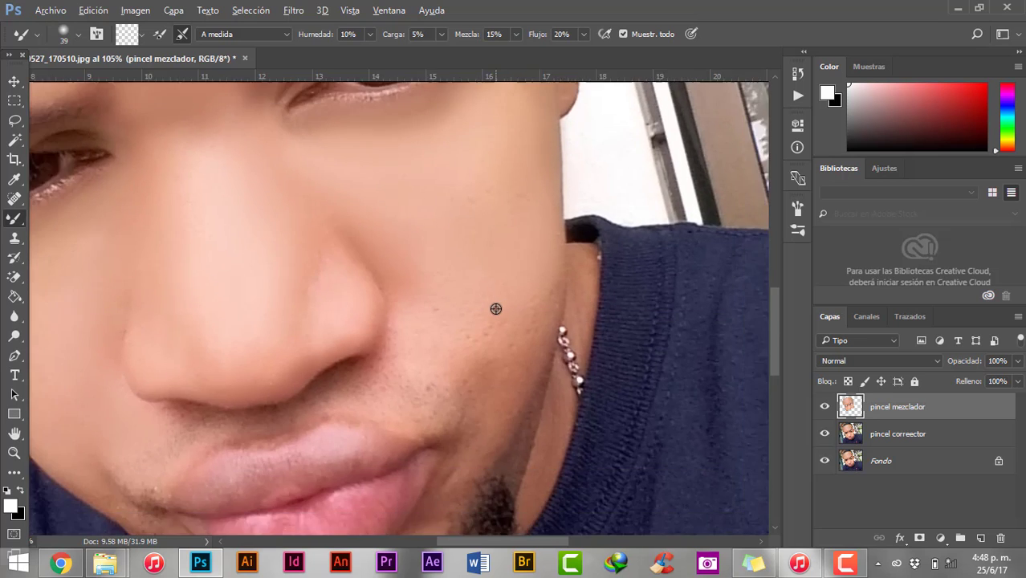
scroll(482, 306, down, 3)
scroll(470, 304, down, 2)
- Show pincel mezclador again and blend the skin around the jaw, mouth and chin
click(825, 409)
scroll(430, 278, up, 3)
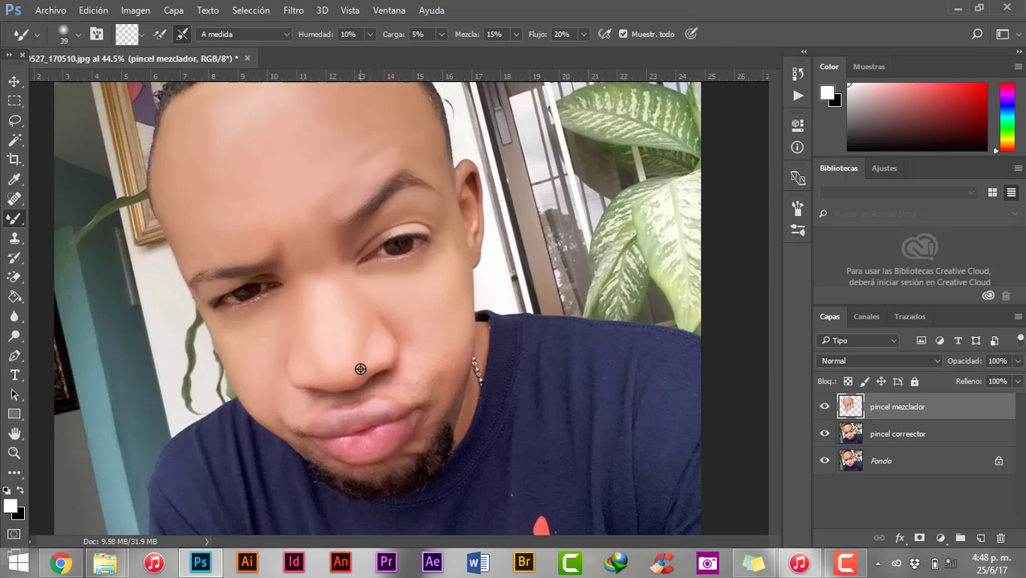
scroll(430, 279, up, 3)
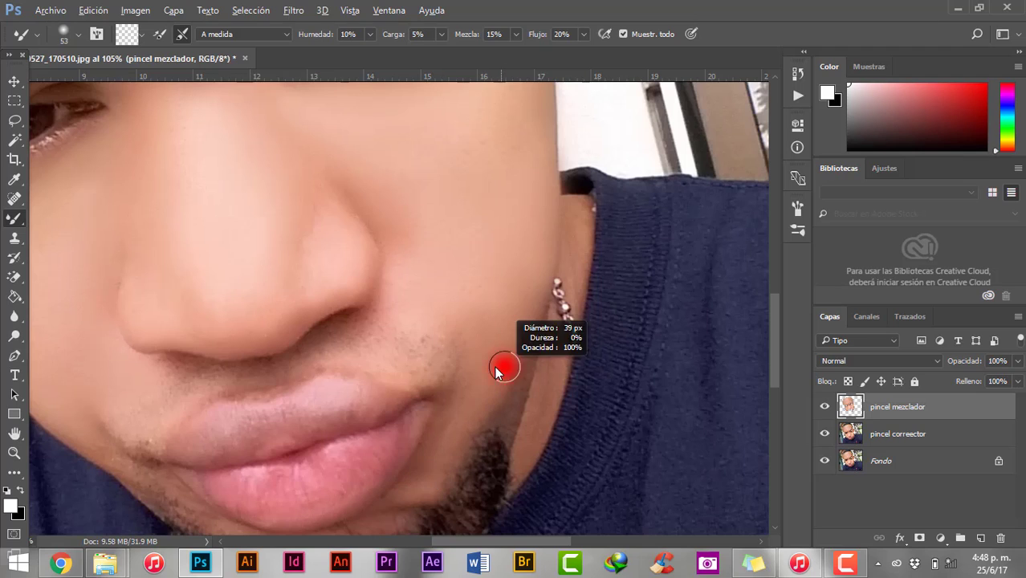
drag(499, 363, 516, 387)
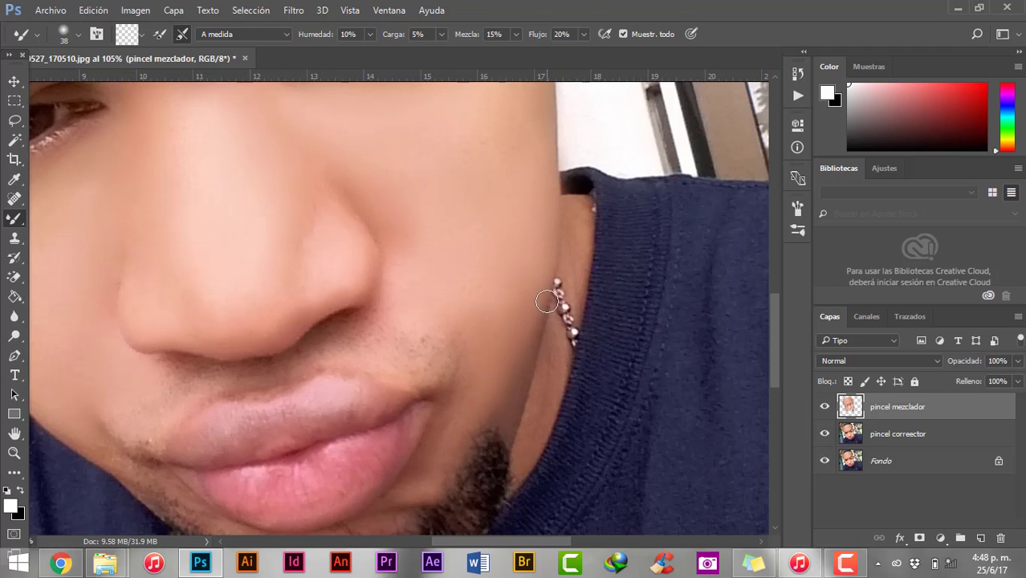
drag(391, 449, 526, 377)
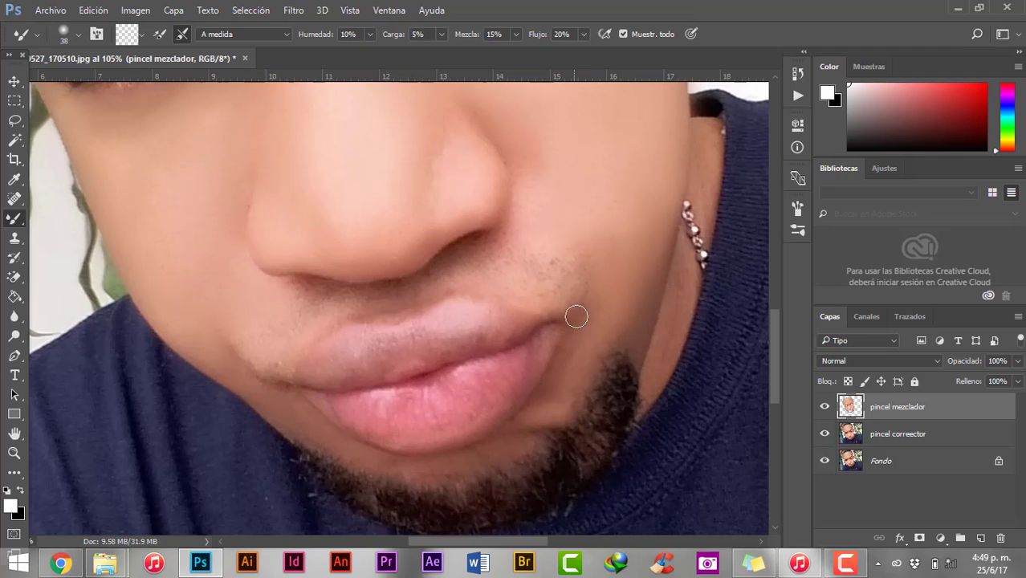
drag(456, 288, 474, 285)
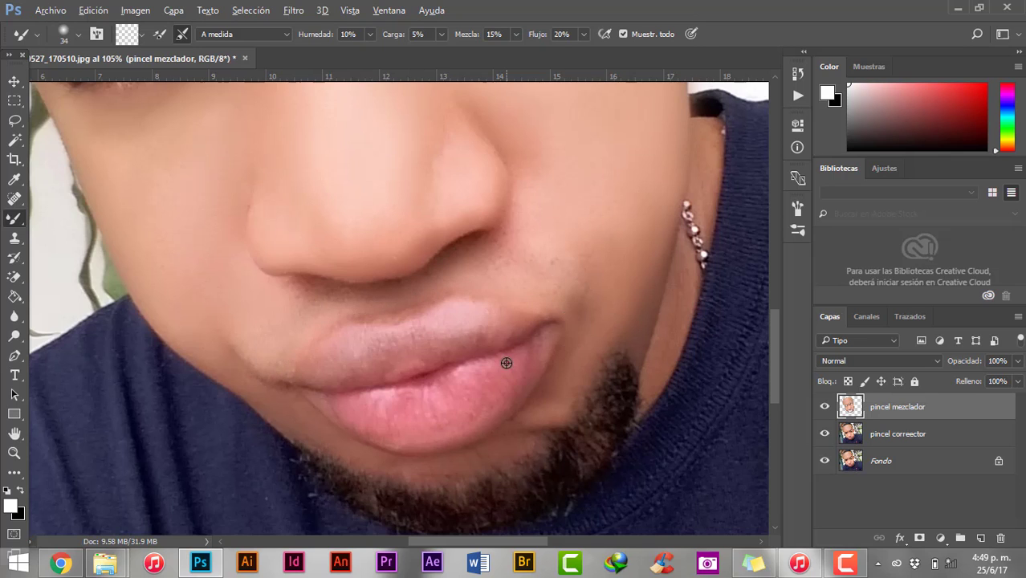
scroll(498, 353, down, 2)
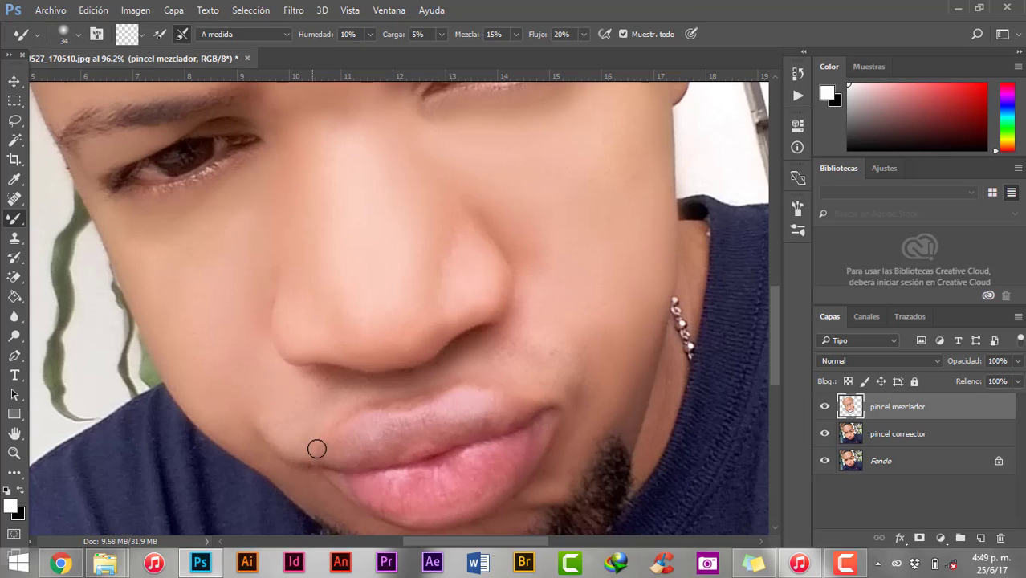
- Fit the image to the window and toggle layer visibility to compare, leaving Fondo hidden
key(ctrl+0)
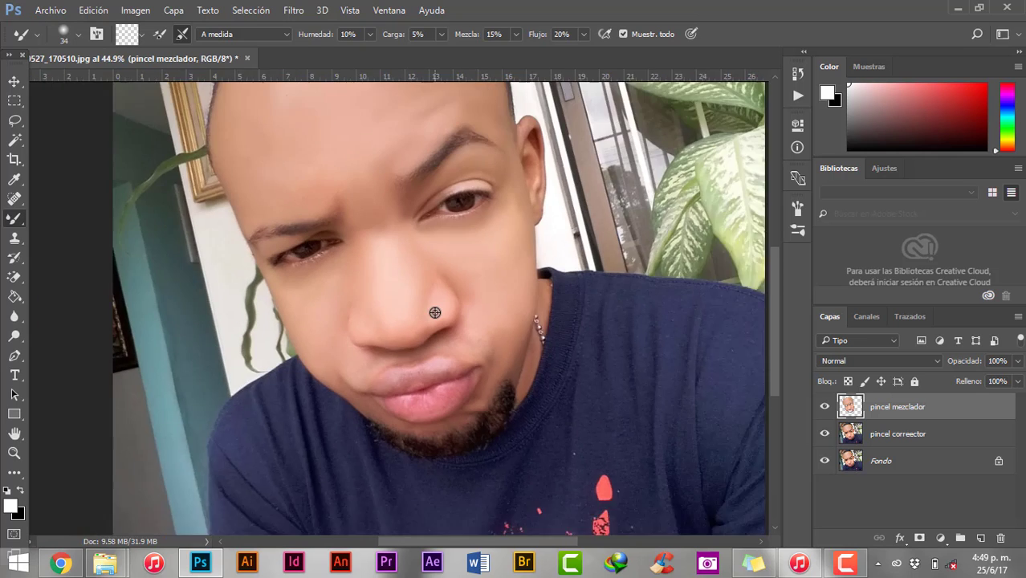
click(825, 407)
click(825, 406)
click(824, 461)
click(825, 434)
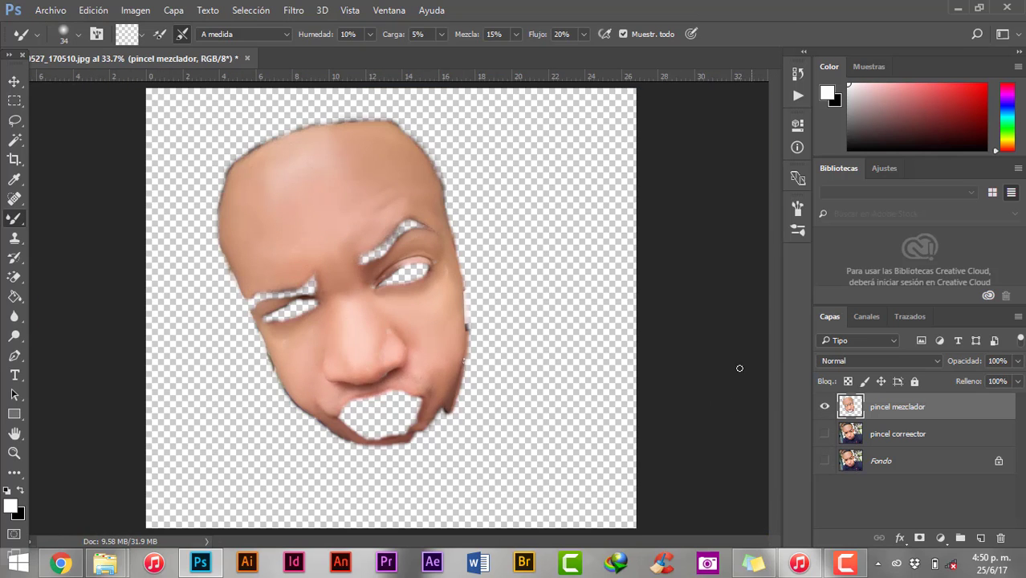
click(825, 434)
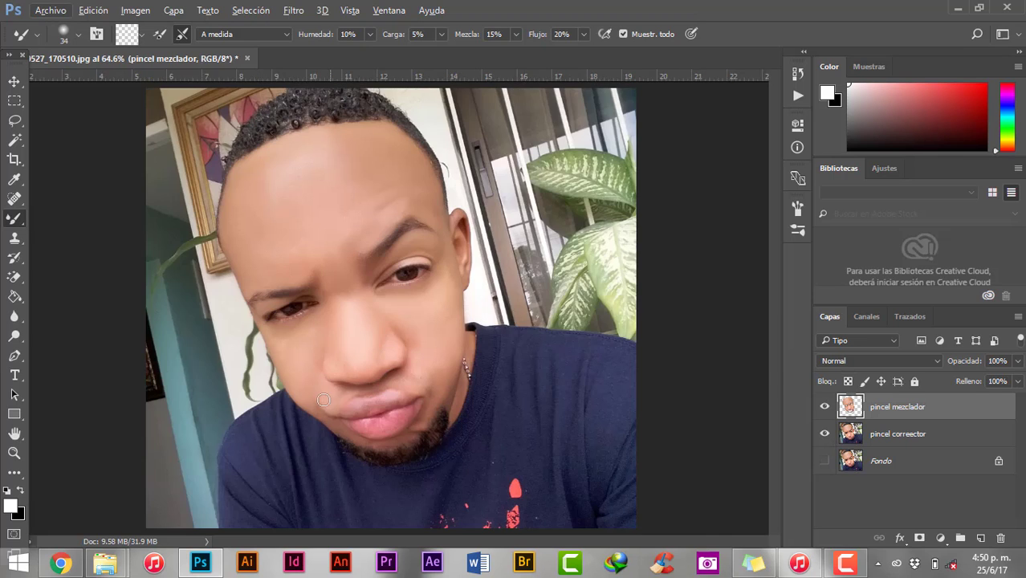
- Zoom around the eye, then make pincel corrector the active layer
scroll(423, 326, up, 2)
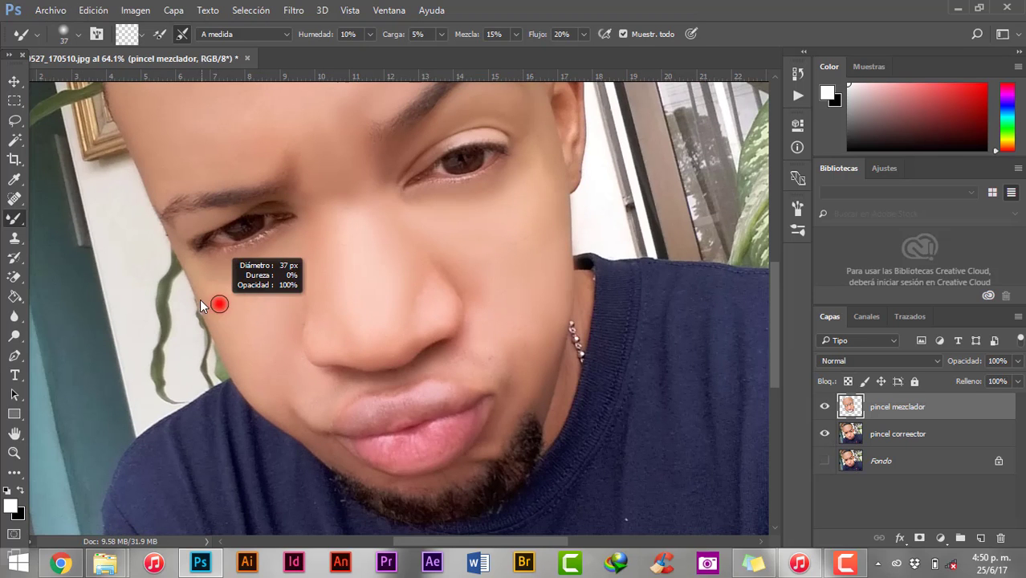
scroll(205, 265, up, 4)
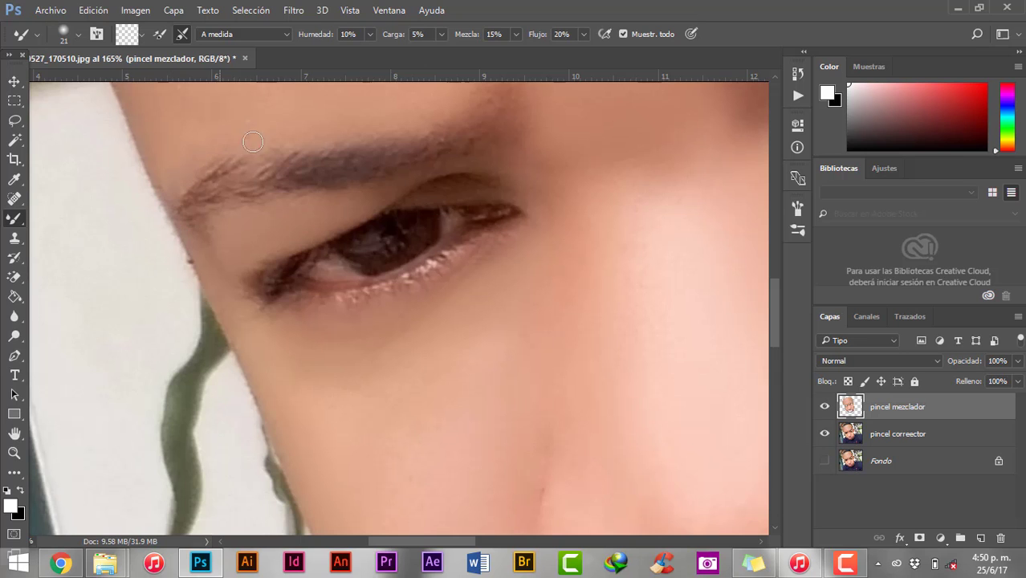
scroll(465, 185, down, 4)
scroll(469, 267, down, 3)
scroll(496, 242, up, 1)
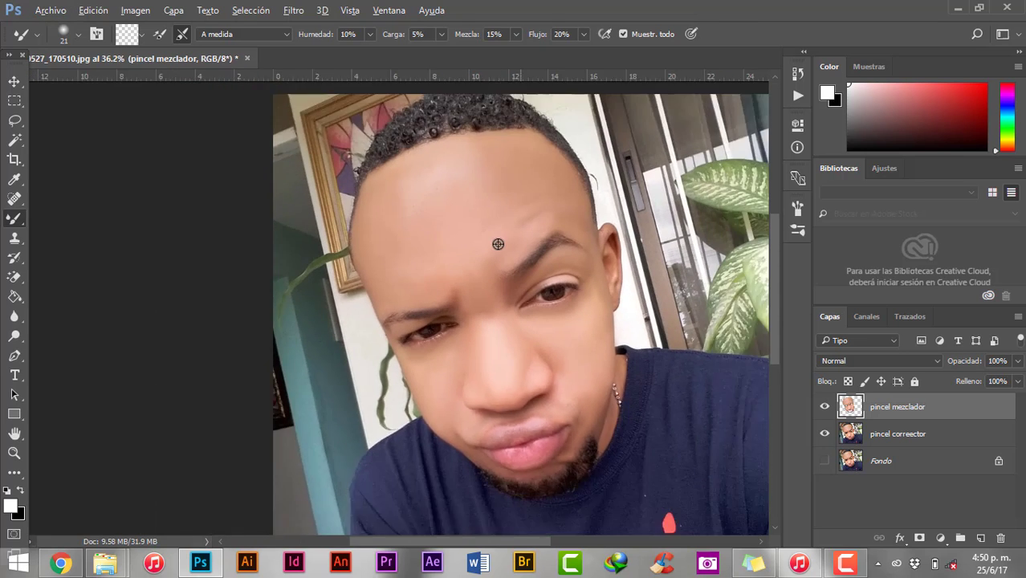
key(v)
click(901, 436)
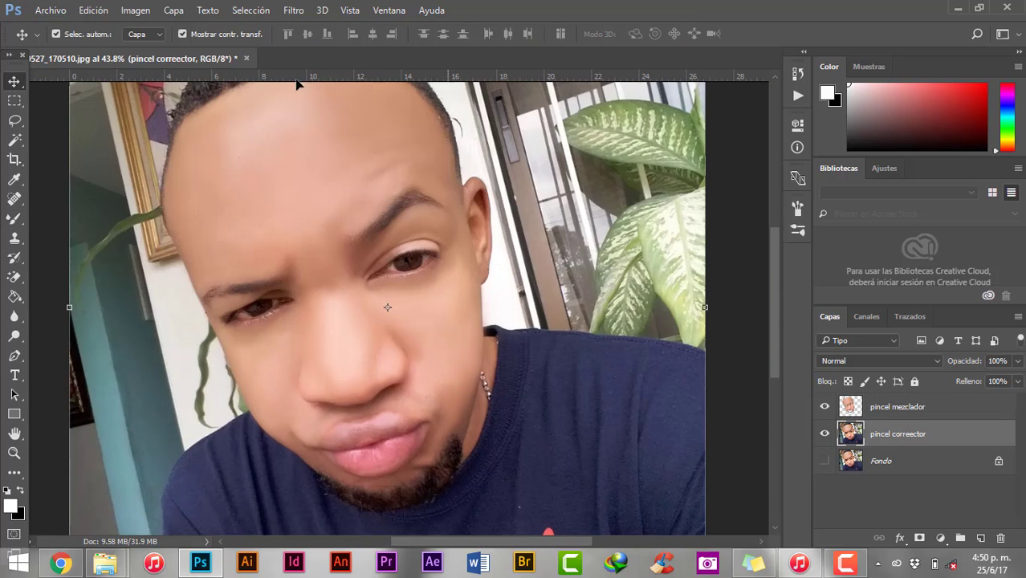
- Apply Camera Raw to pincel corrector: contrast +13, highlights +50, shadows -36, whites +43, blacks +19, clarity +14
click(293, 12)
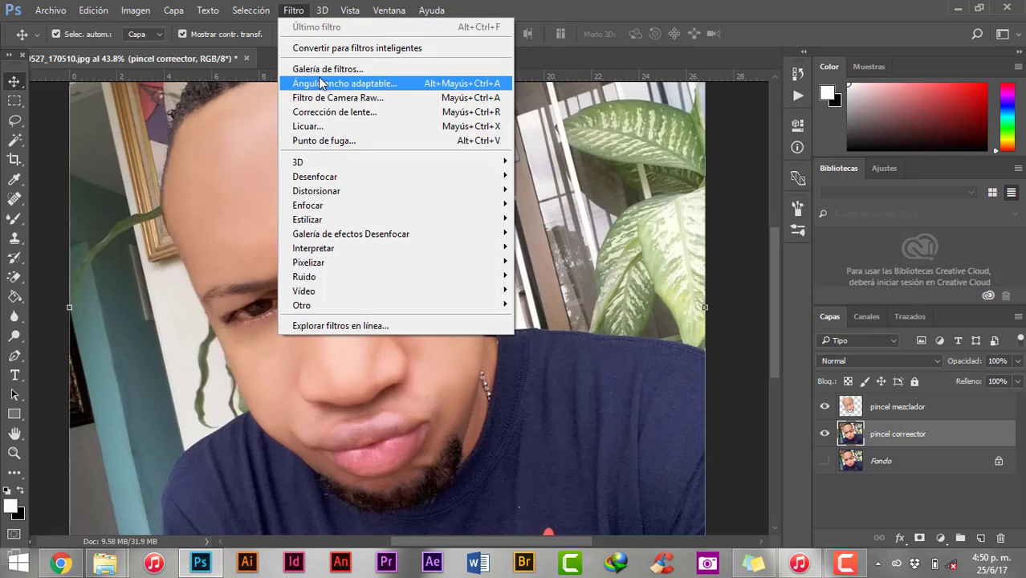
click(340, 98)
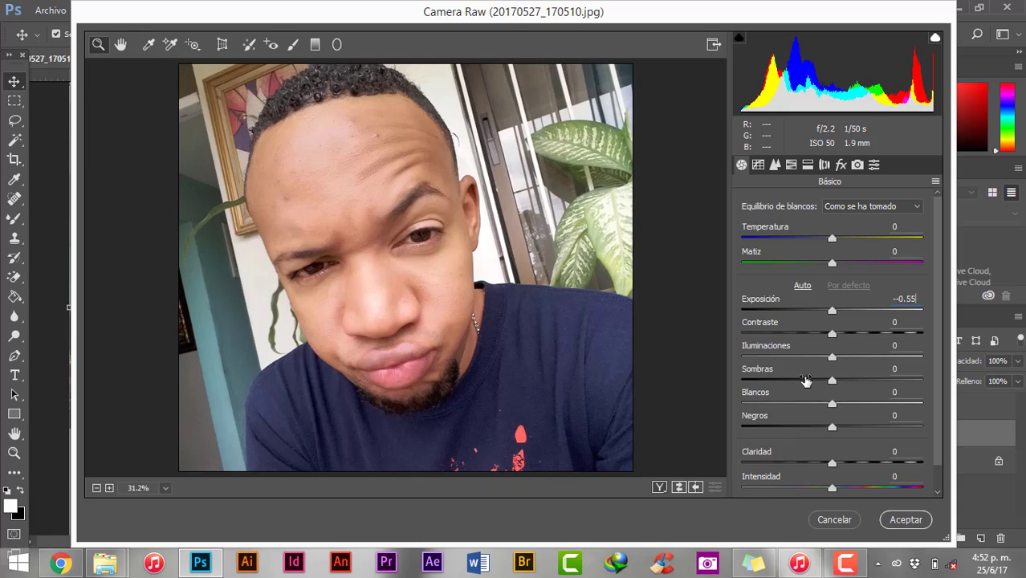
drag(836, 337, 844, 337)
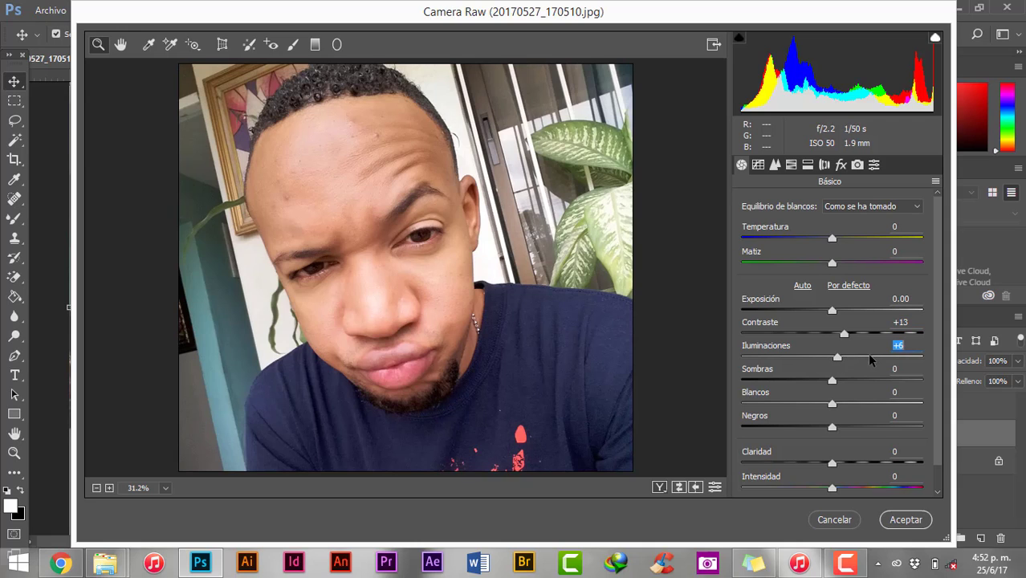
drag(869, 360, 884, 362)
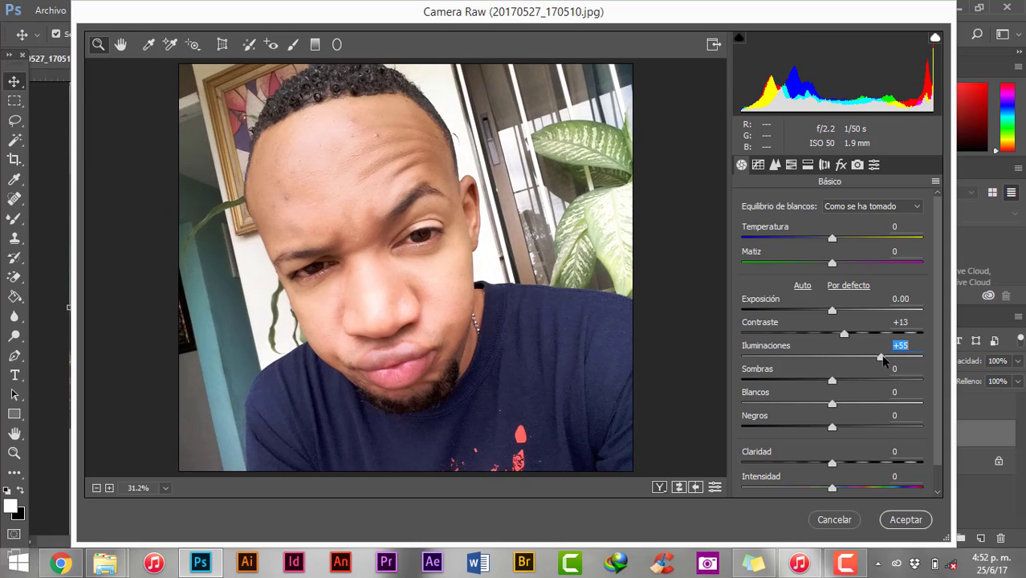
drag(880, 358, 879, 358)
drag(822, 384, 799, 389)
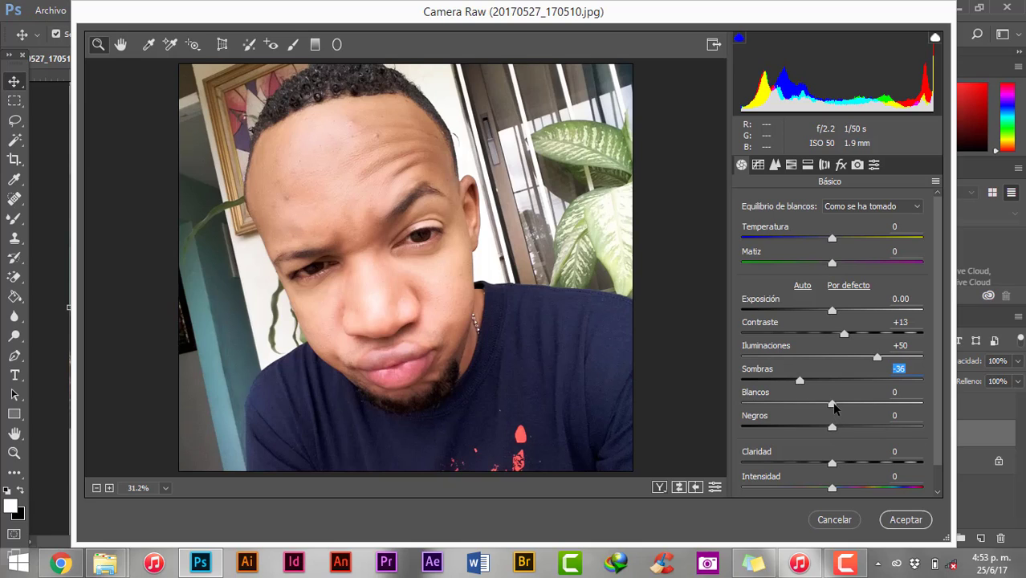
click(834, 406)
drag(872, 410, 854, 431)
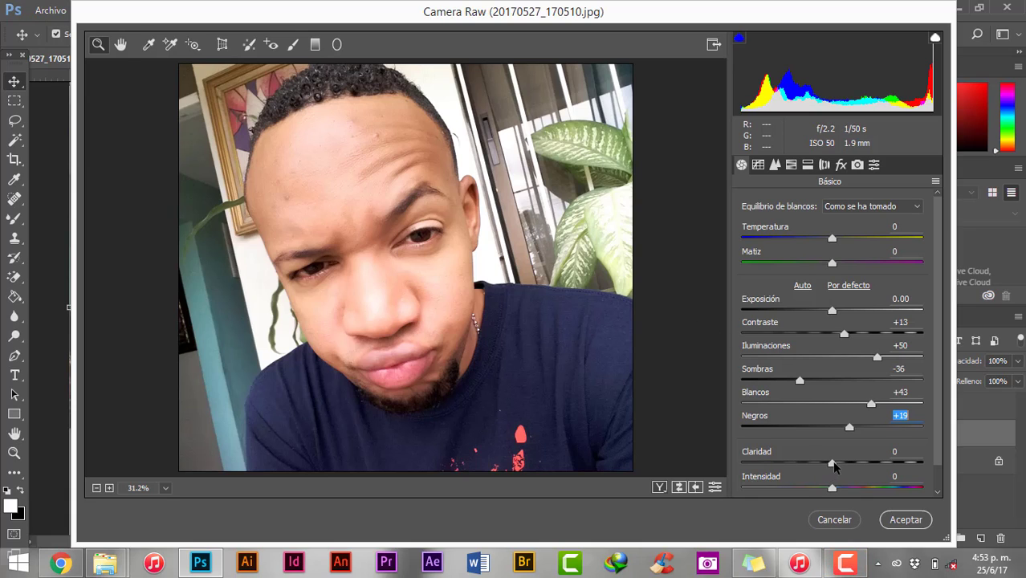
drag(835, 467, 845, 469)
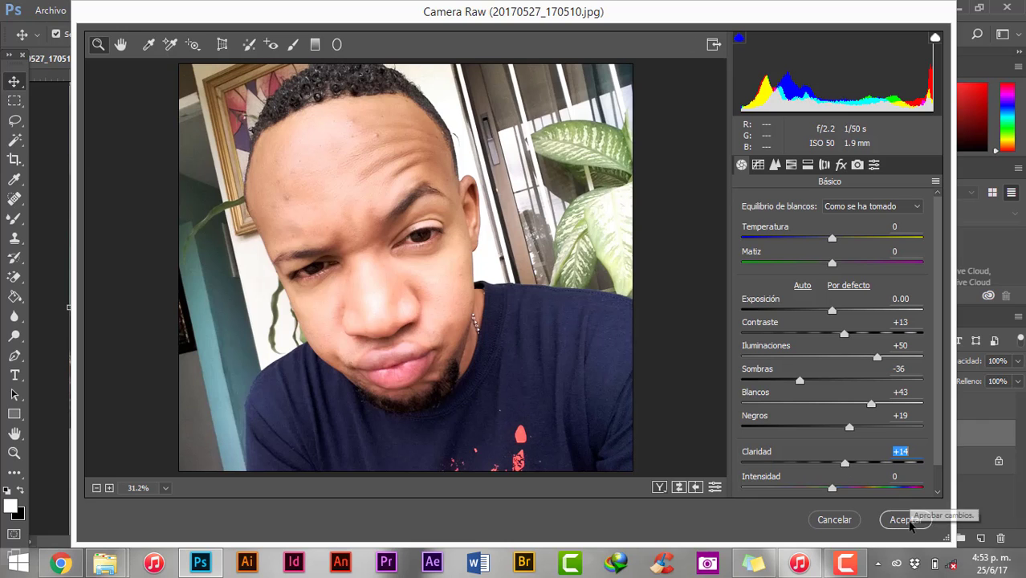
click(908, 521)
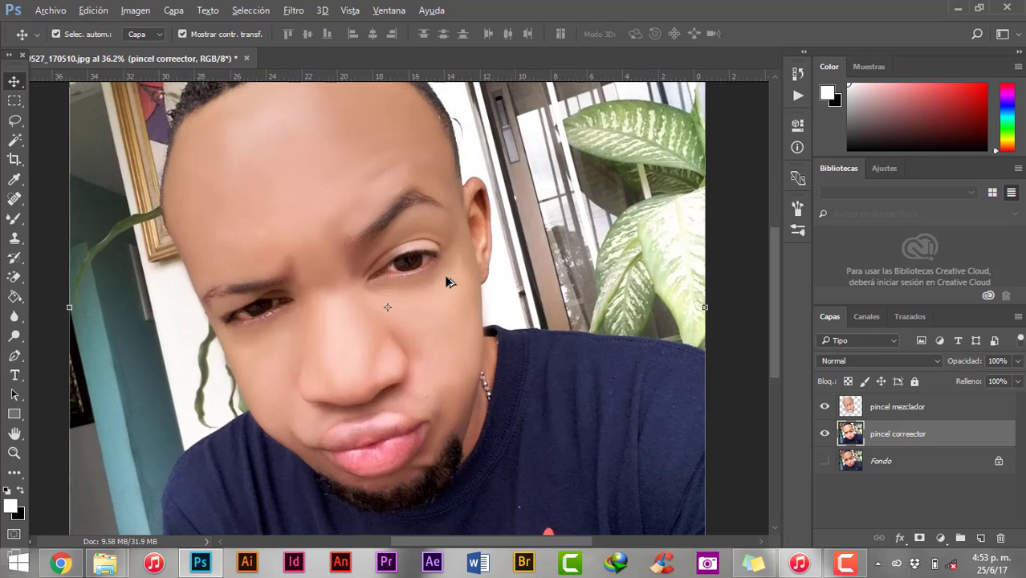
- Reapply the last Camera Raw filter to the pincel mezclador layer
scroll(449, 281, down, 1)
scroll(445, 241, down, 1)
click(865, 414)
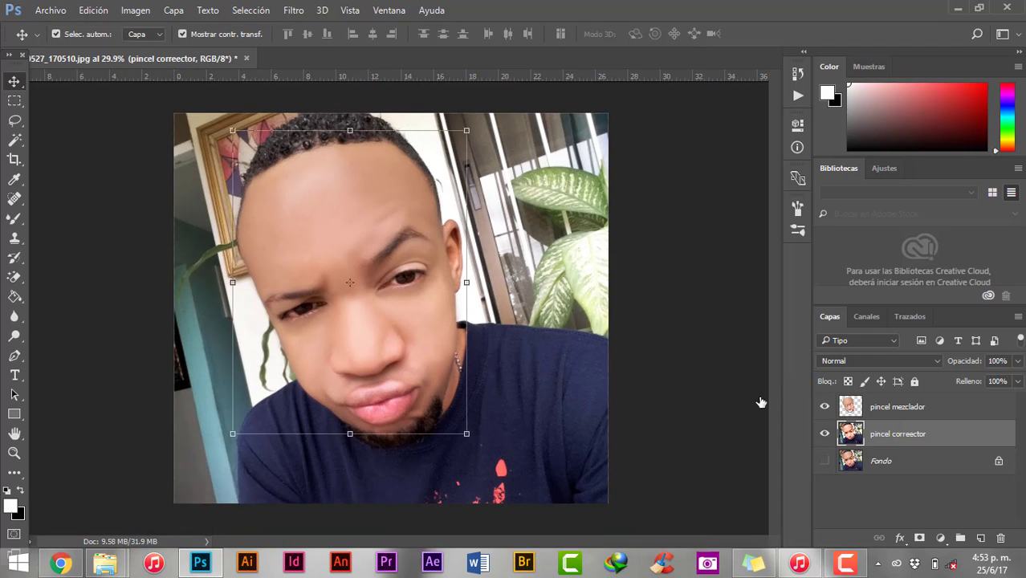
click(293, 10)
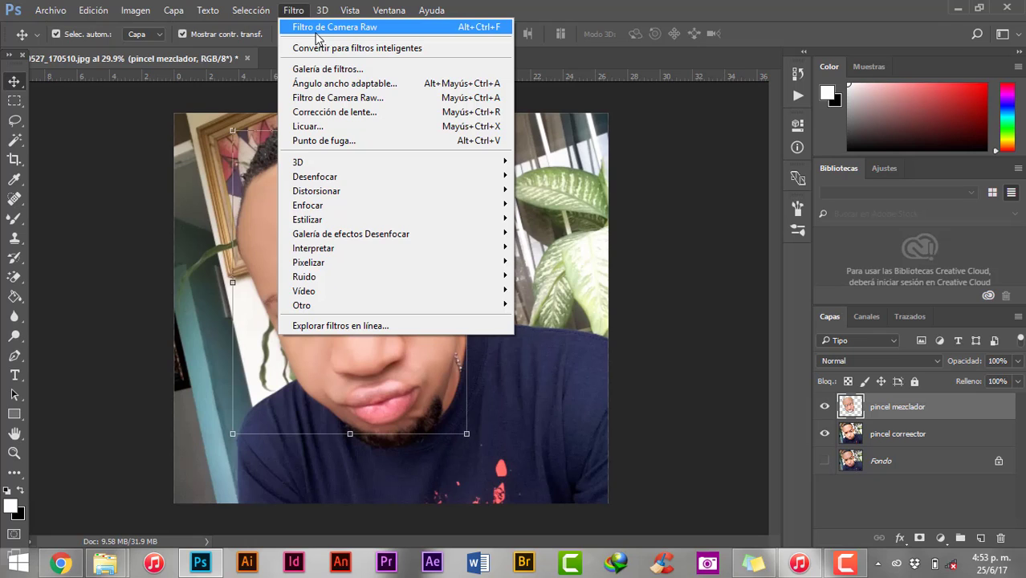
click(318, 29)
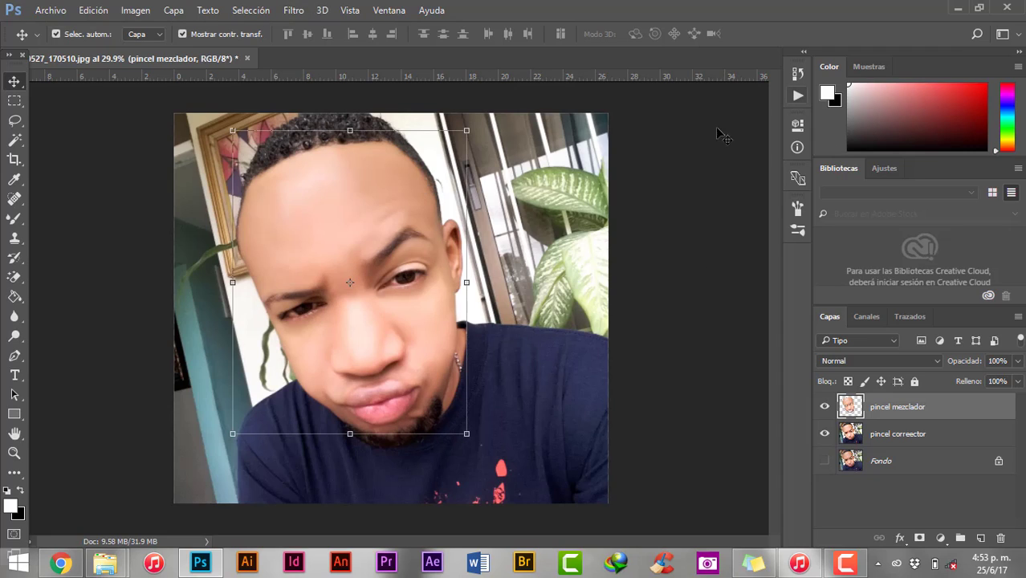
- Reselect the pincel corrector layer and switch to the Zoom tool
click(710, 234)
key(alt)
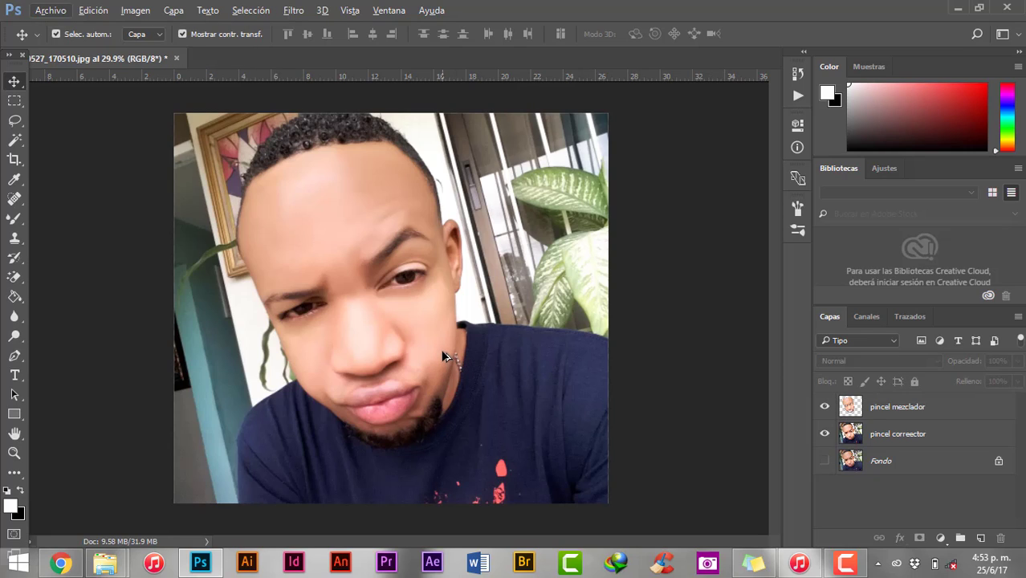
click(877, 444)
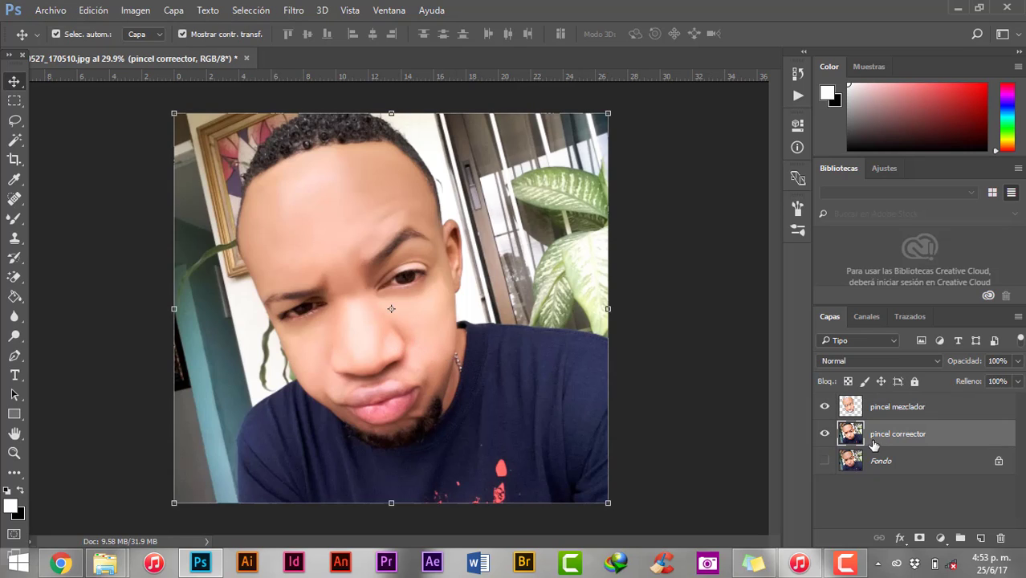
click(15, 453)
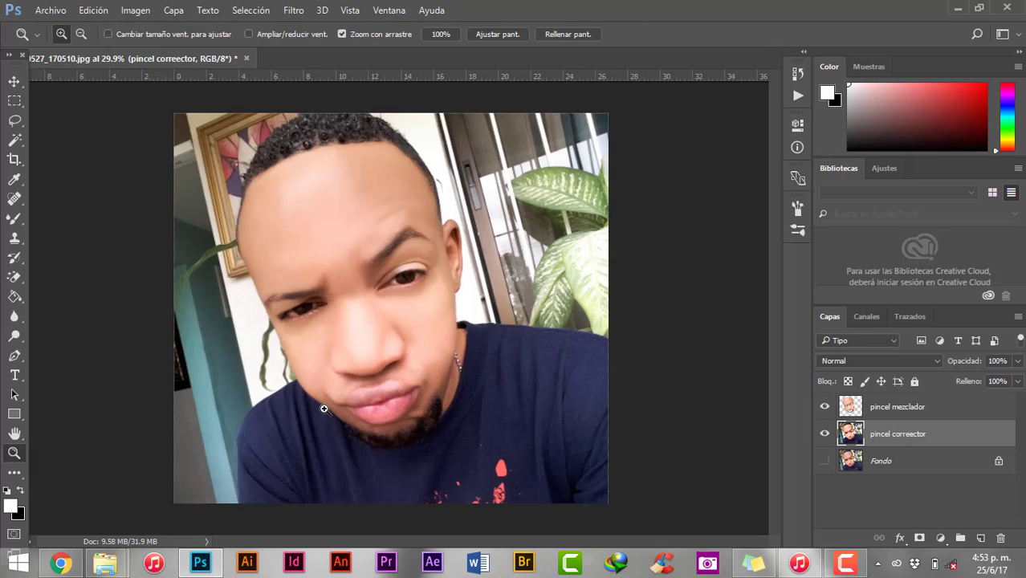
- Soften the upper lip and lip corner with the Blur tool, resizing the brush as needed
mouse_move(377, 425)
mouse_down()
mouse_move(418, 426)
mouse_move(412, 419)
mouse_move(428, 412)
mouse_up()
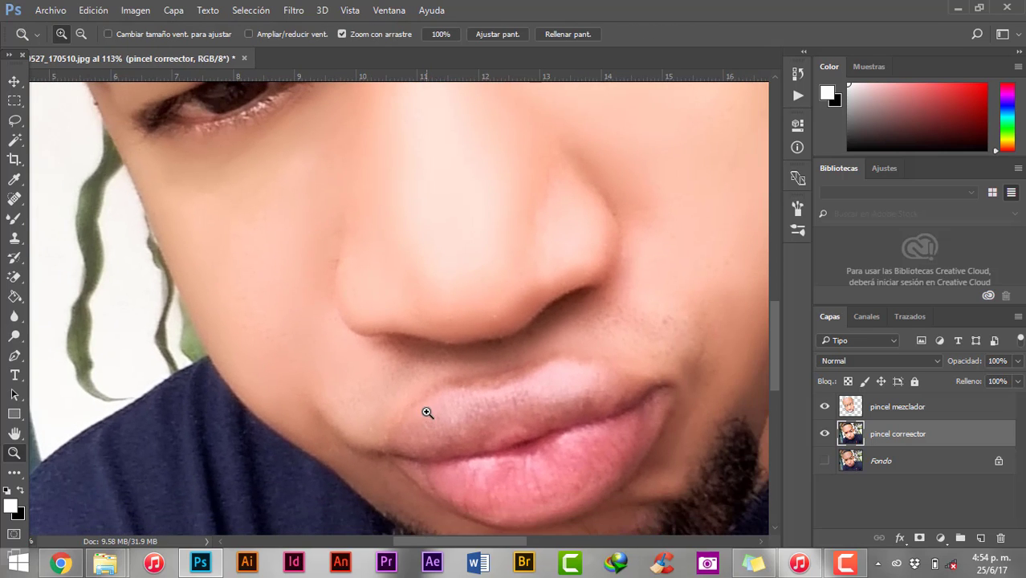
drag(508, 424, 457, 377)
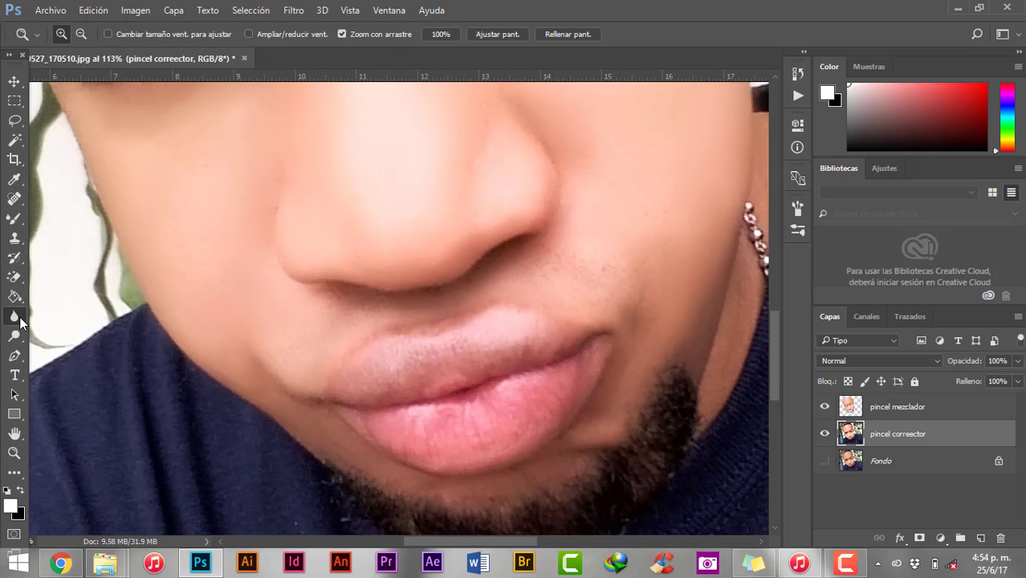
click(14, 316)
click(95, 318)
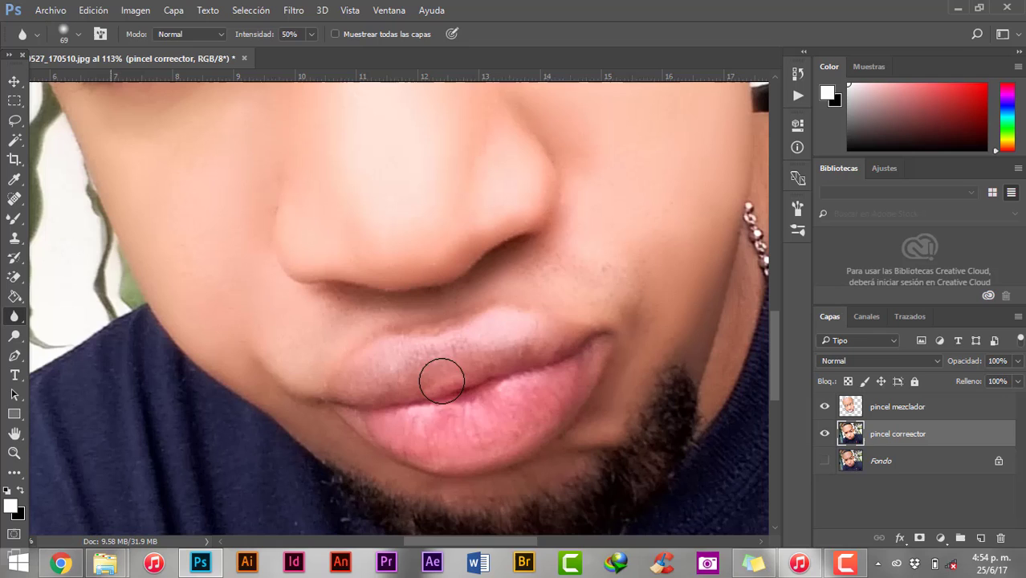
alt+right_click(463, 424)
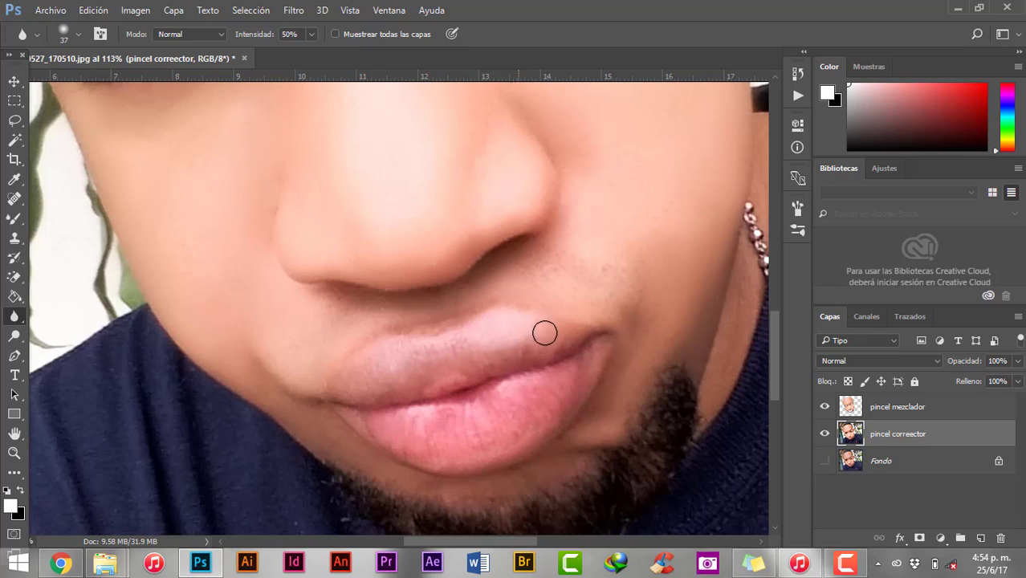
mouse_move(545, 333)
mouse_down()
mouse_move(478, 328)
mouse_move(373, 362)
mouse_move(348, 392)
mouse_move(478, 371)
mouse_move(551, 346)
mouse_move(587, 355)
mouse_move(541, 431)
mouse_move(454, 458)
mouse_up()
alt+right_click(453, 458)
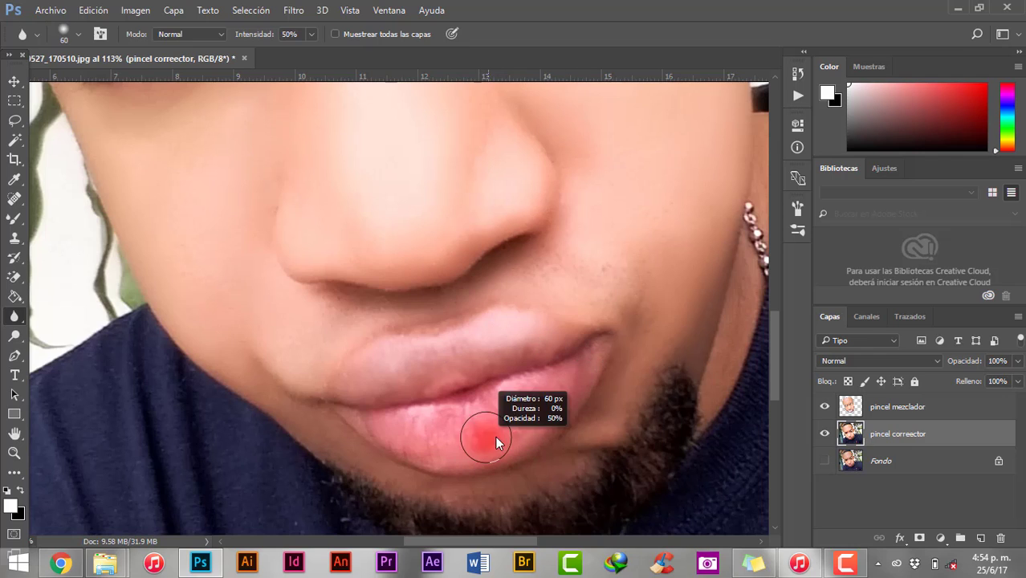
alt+right_click(436, 436)
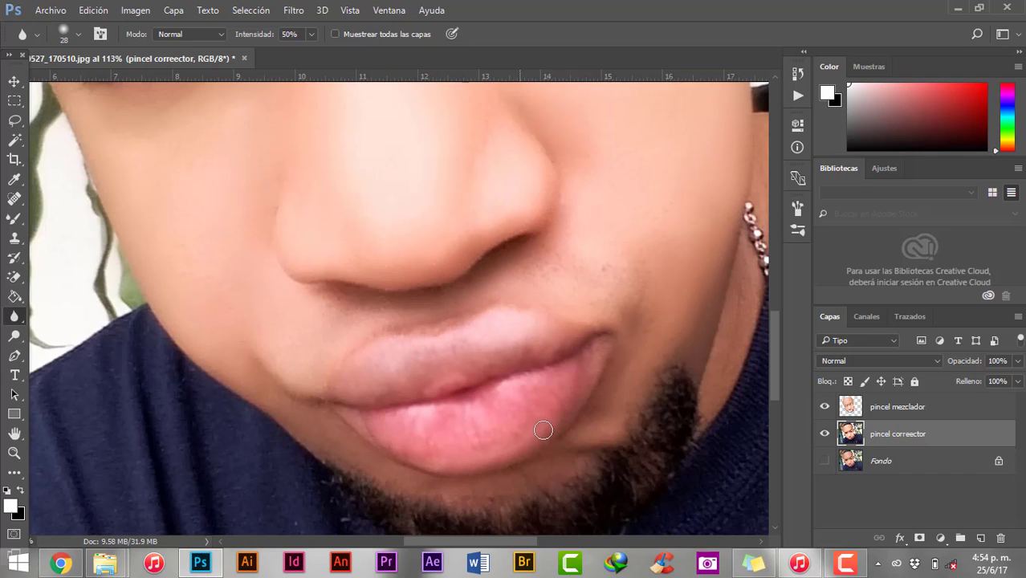
- Dodge the highlights at 6% exposure, then zoom out with the Move tool active
key(o)
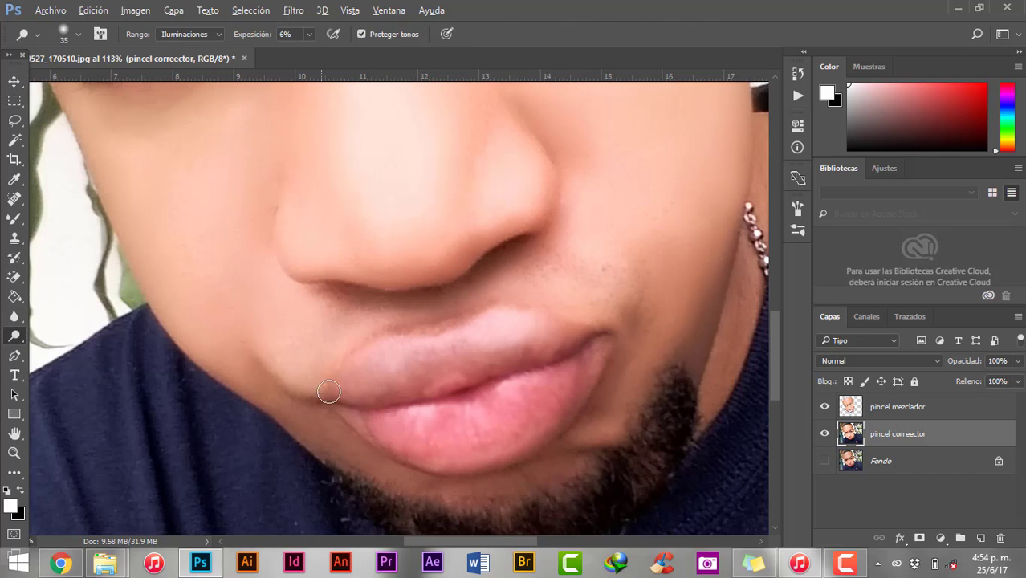
scroll(589, 389, down, 3)
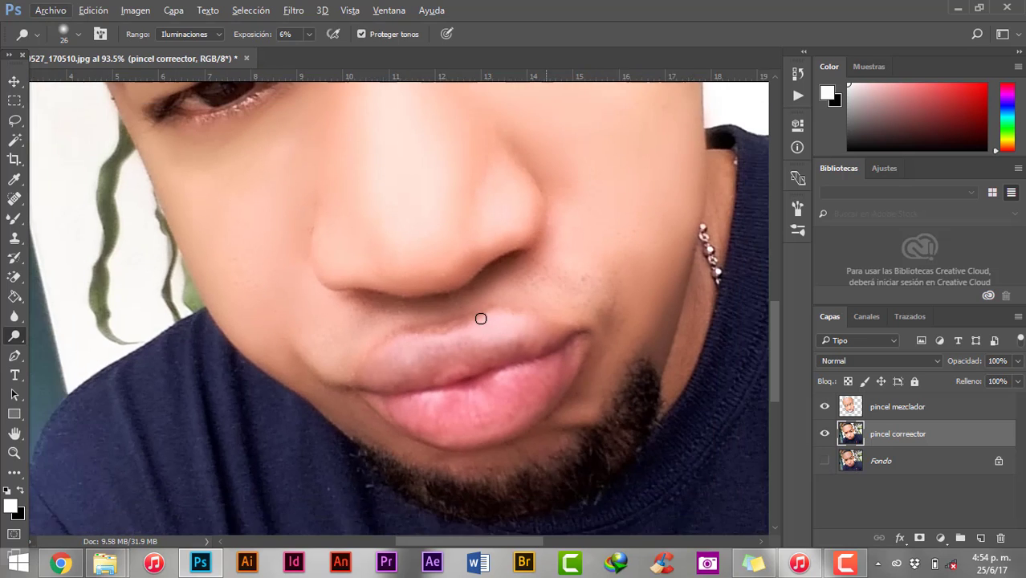
scroll(481, 316, down, 3)
scroll(436, 360, up, 2)
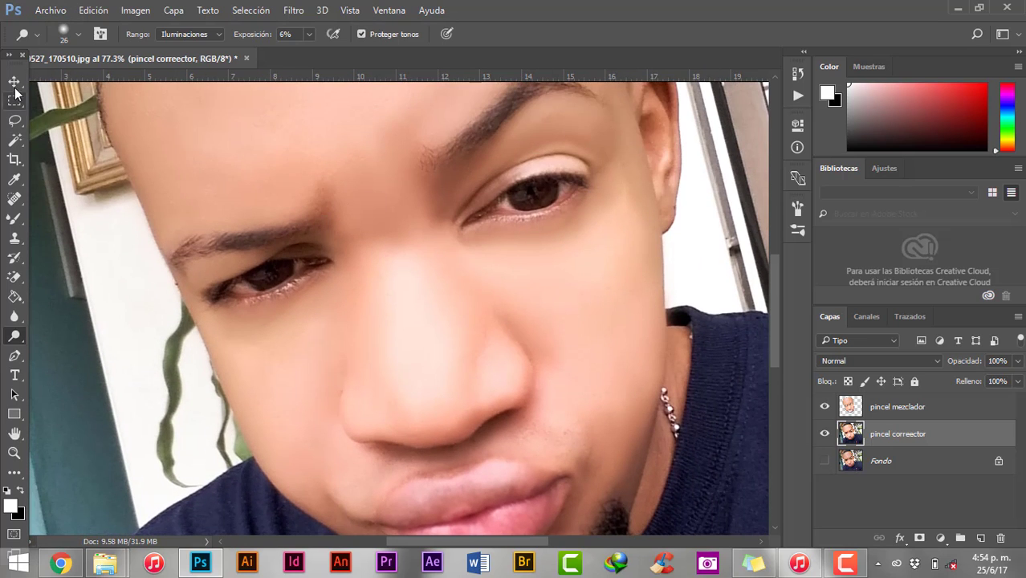
key(v)
scroll(539, 289, down, 2)
scroll(540, 289, down, 2)
scroll(540, 289, down, 1)
- Hide the pincel mezclador layer and zoom in on the eyes, nose and lips
scroll(541, 291, down, 1)
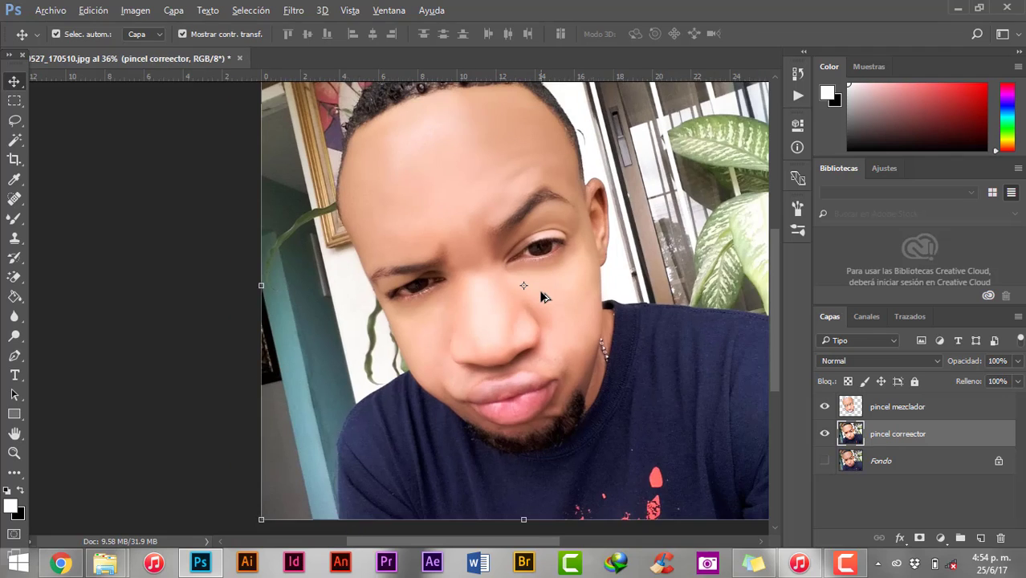
scroll(540, 291, down, 1)
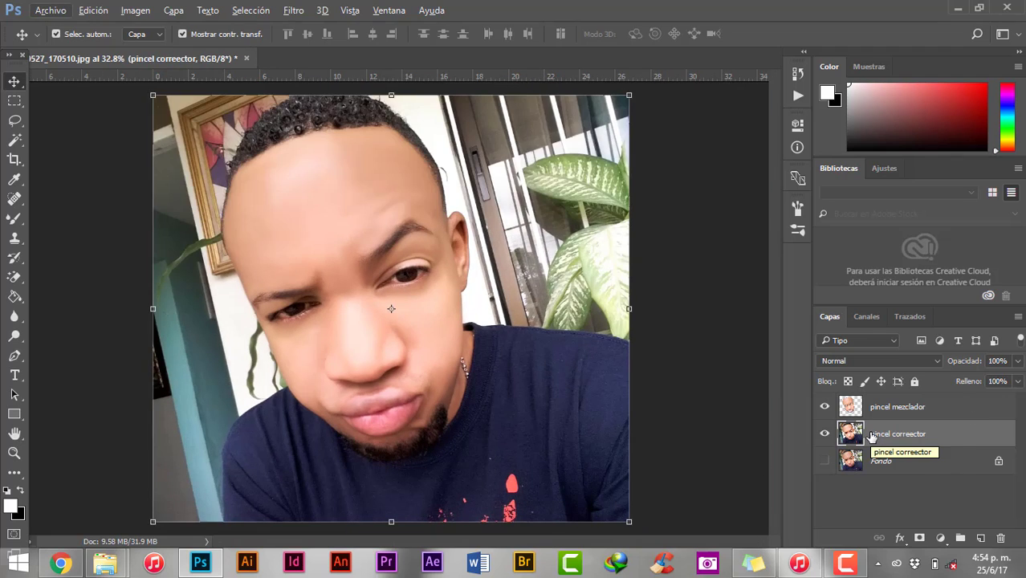
click(824, 407)
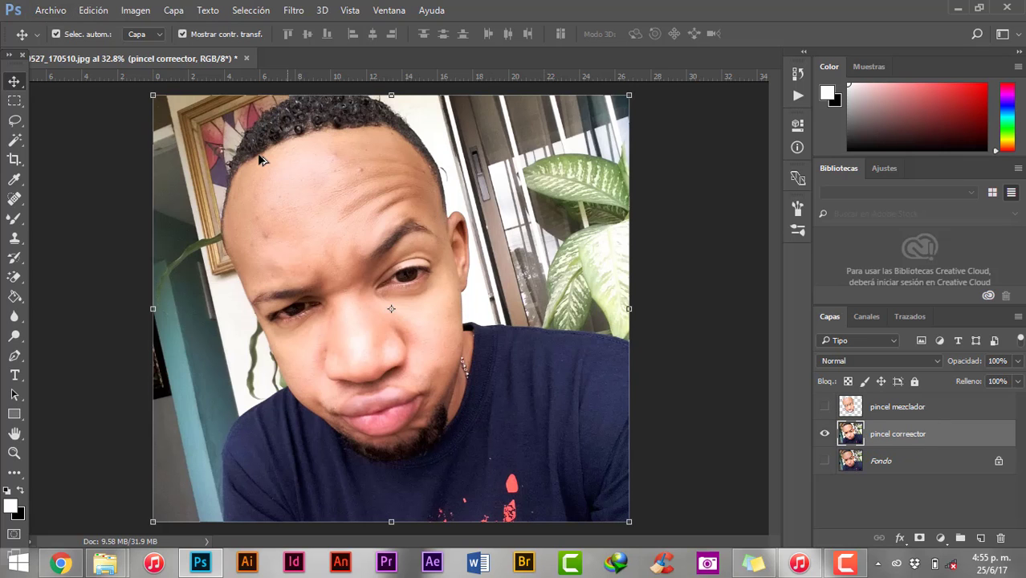
scroll(265, 217, up, 1)
scroll(281, 257, up, 1)
scroll(289, 281, up, 1)
scroll(296, 343, up, 1)
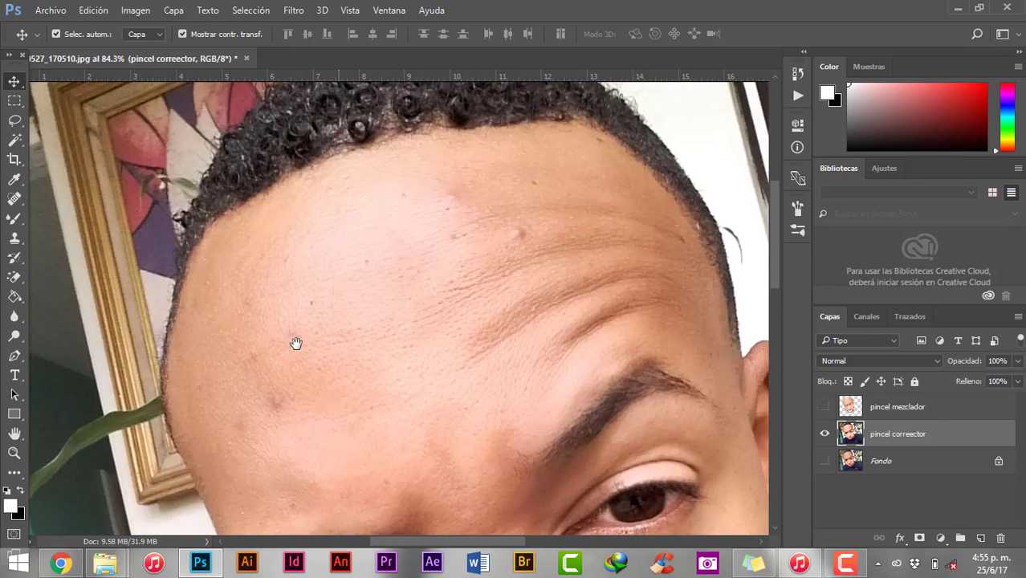
mouse_move(295, 344)
mouse_down()
mouse_move(314, 224)
mouse_move(337, 167)
mouse_up()
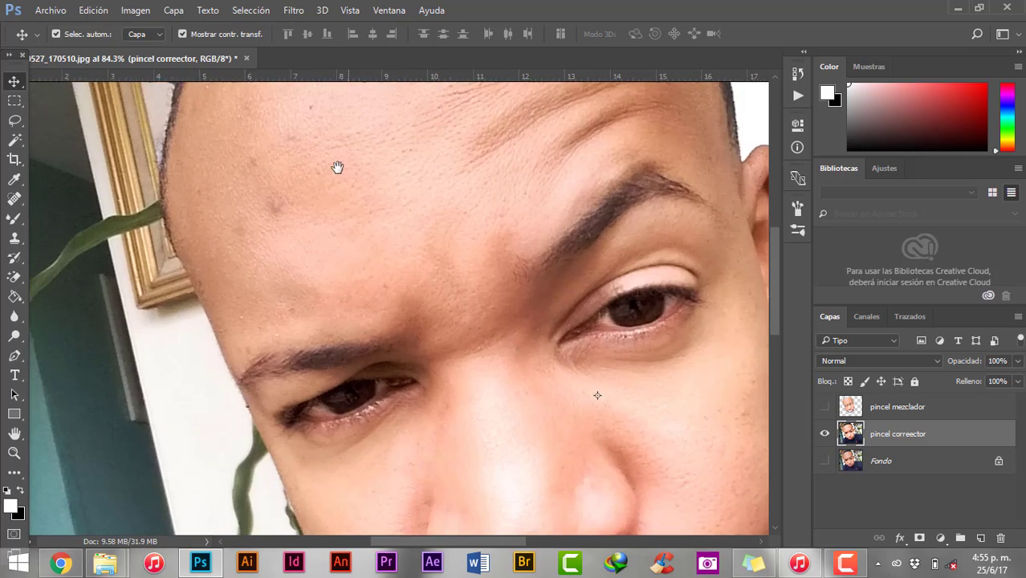
mouse_move(334, 346)
mouse_down()
mouse_move(334, 201)
mouse_move(263, 228)
mouse_up()
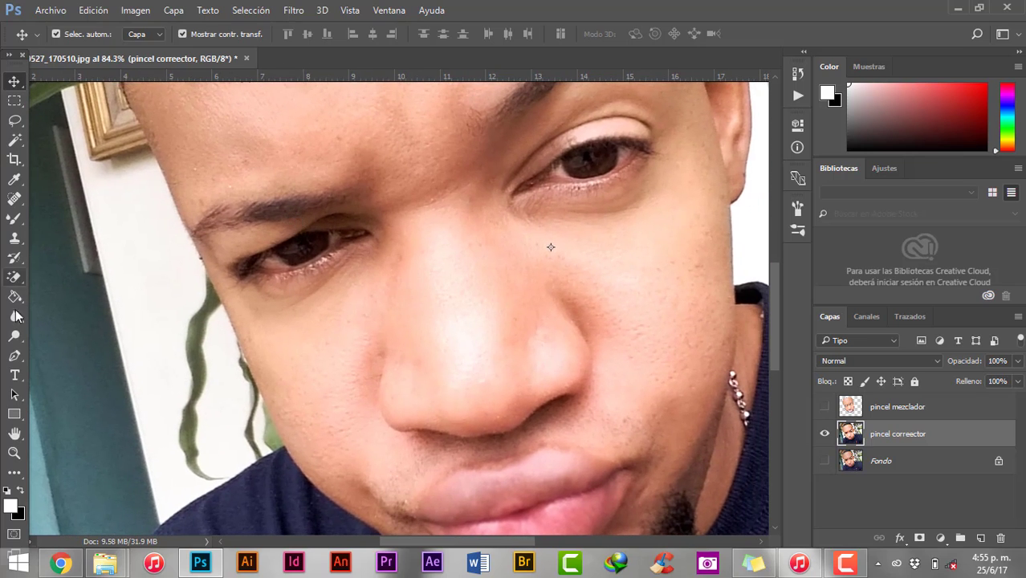
click(14, 357)
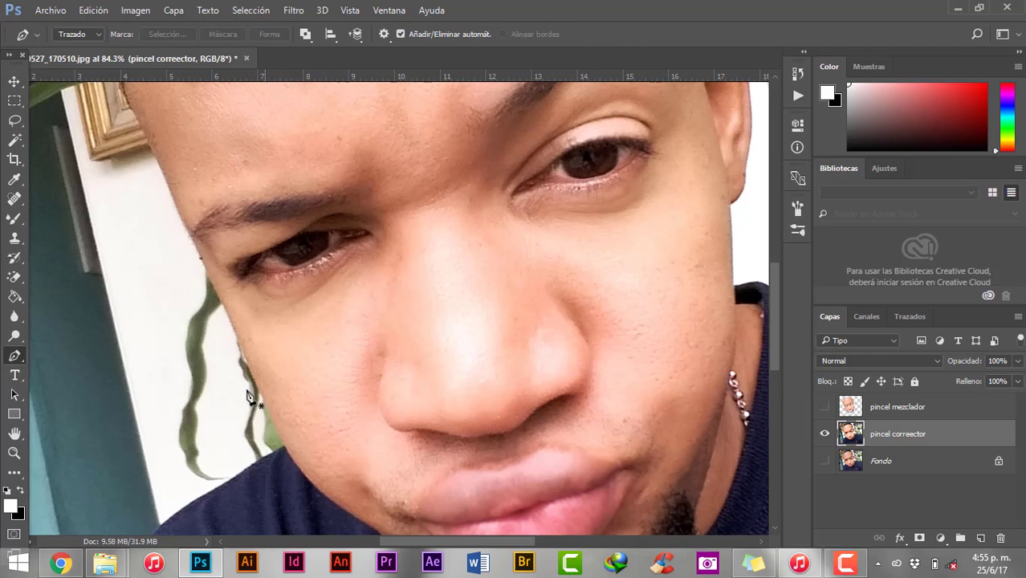
- Start the pen path at the cheek edge and place anchors down the cheek
scroll(247, 395, up, 1)
scroll(242, 354, up, 1)
scroll(245, 338, up, 1)
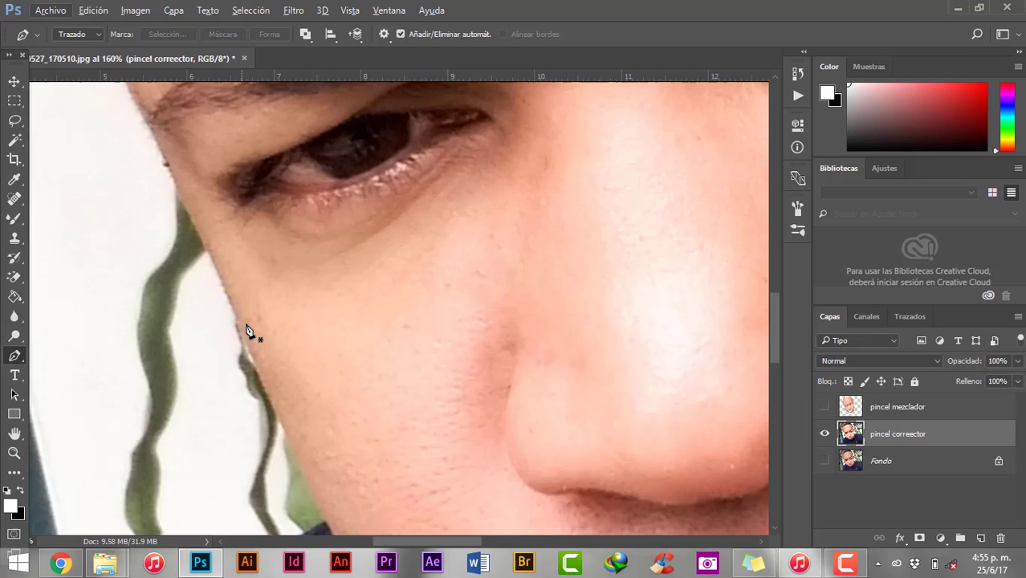
click(222, 282)
drag(324, 430, 304, 251)
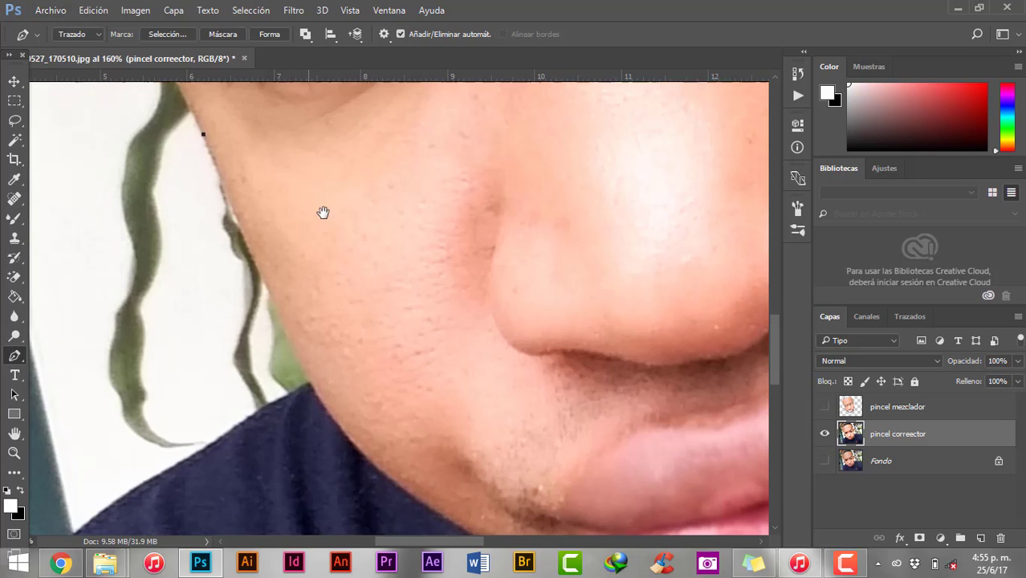
key(ctrl+z)
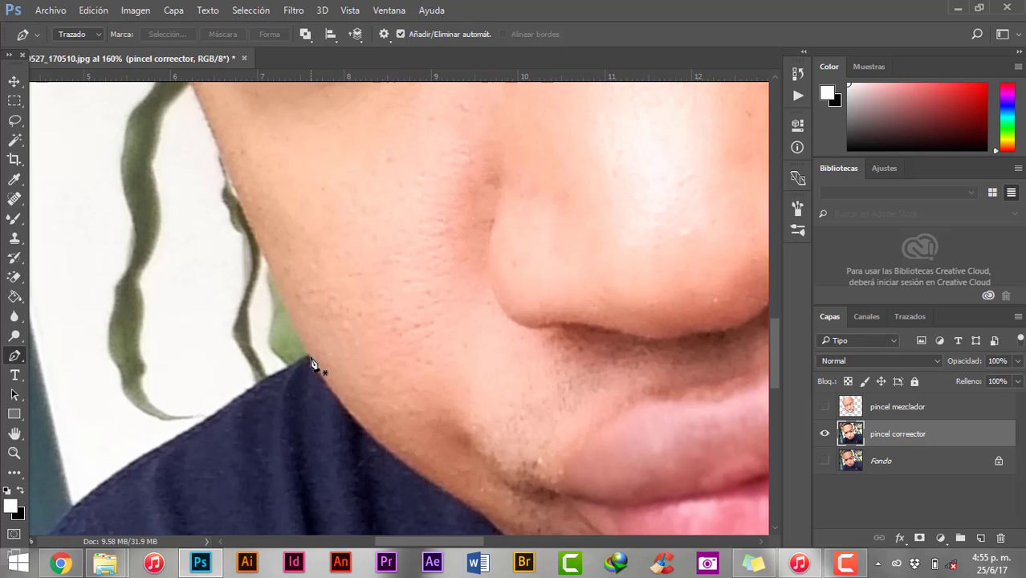
click(213, 133)
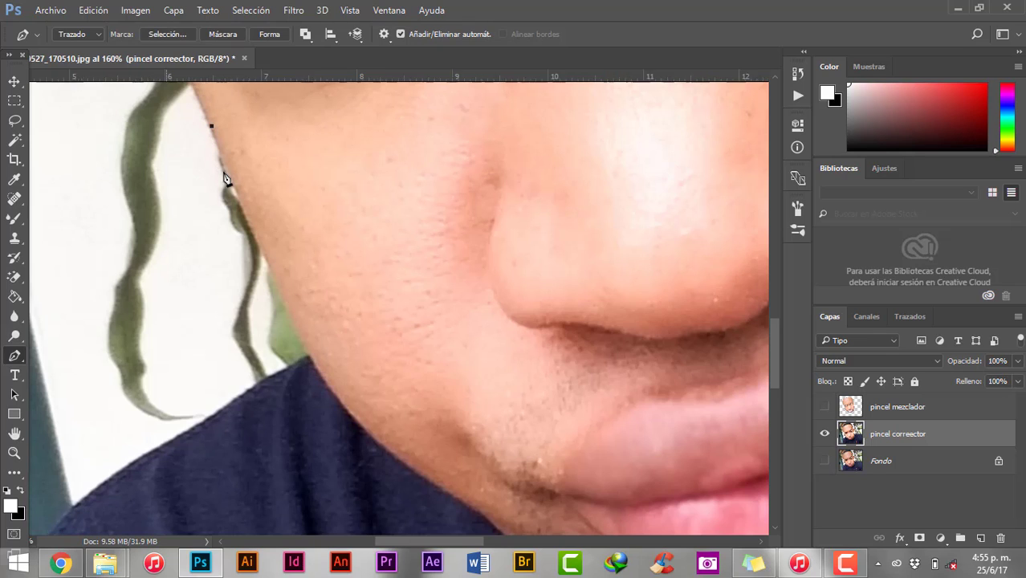
scroll(225, 165, up, 2)
click(238, 203)
click(258, 249)
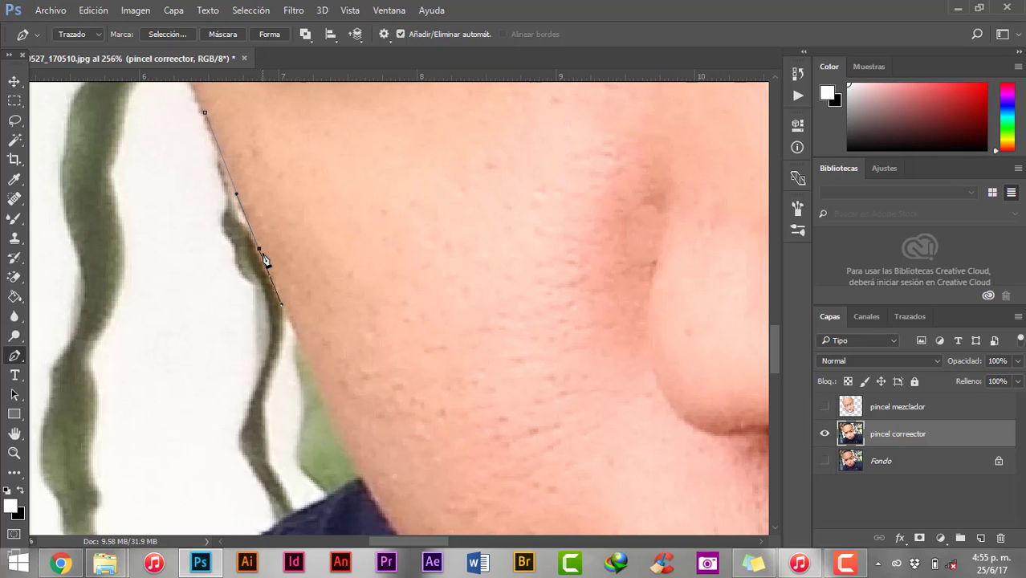
scroll(345, 354, down, 3)
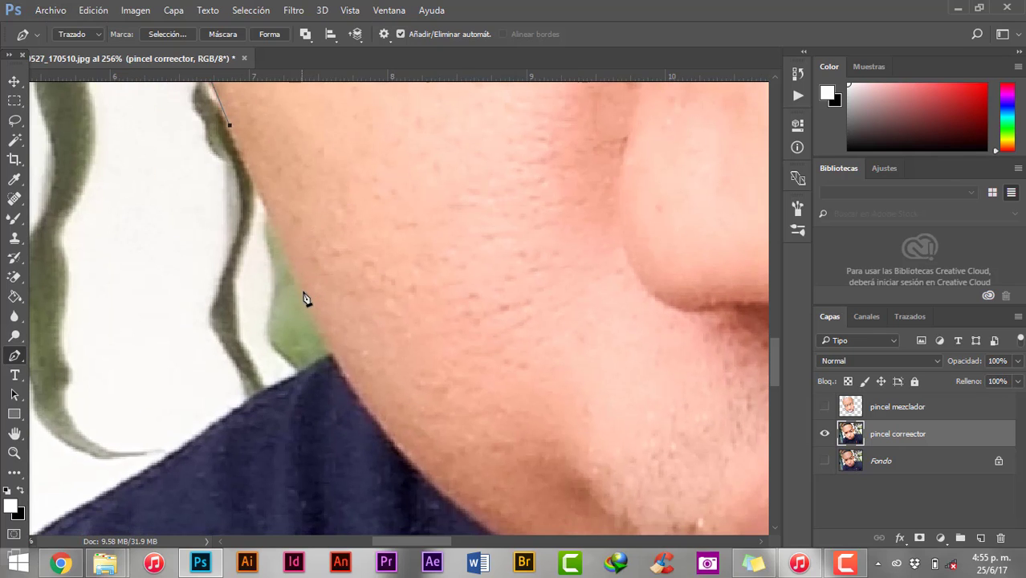
drag(305, 291, 316, 320)
click(305, 292)
- Continue the path with curved anchors along the collar, beard and jawline past the earring
drag(368, 411, 394, 443)
scroll(370, 416, down, 1)
drag(440, 401, 568, 469)
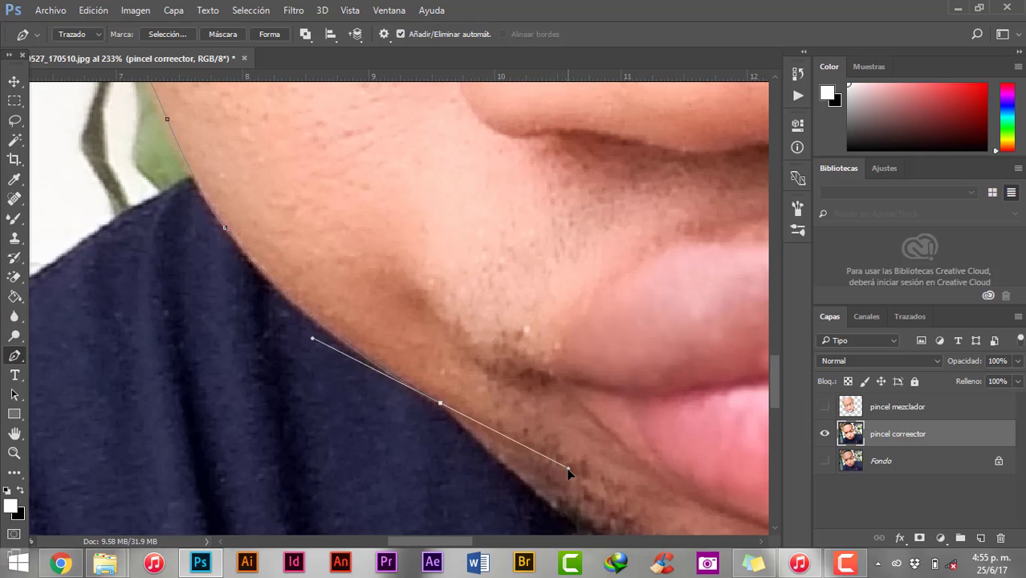
mouse_move(582, 535)
mouse_down()
mouse_move(404, 342)
mouse_move(449, 371)
mouse_up()
scroll(405, 345, down, 1)
mouse_move(577, 476)
mouse_down()
mouse_move(350, 405)
mouse_move(491, 414)
mouse_up()
drag(560, 377, 655, 342)
drag(488, 252, 498, 179)
scroll(498, 179, up, 1)
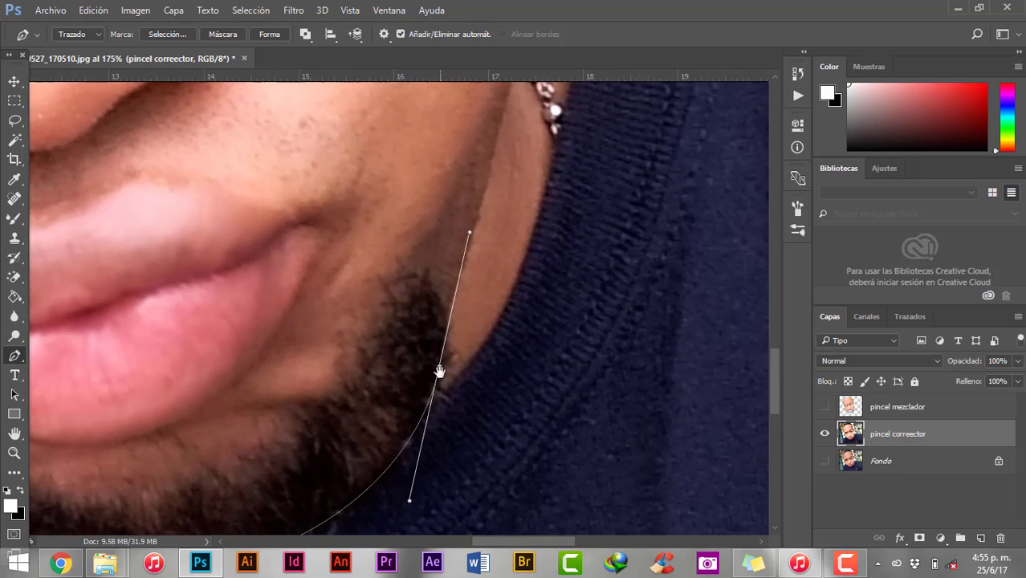
drag(458, 274, 462, 254)
scroll(465, 206, up, 1)
scroll(465, 207, up, 1)
drag(491, 179, 499, 83)
scroll(500, 84, up, 2)
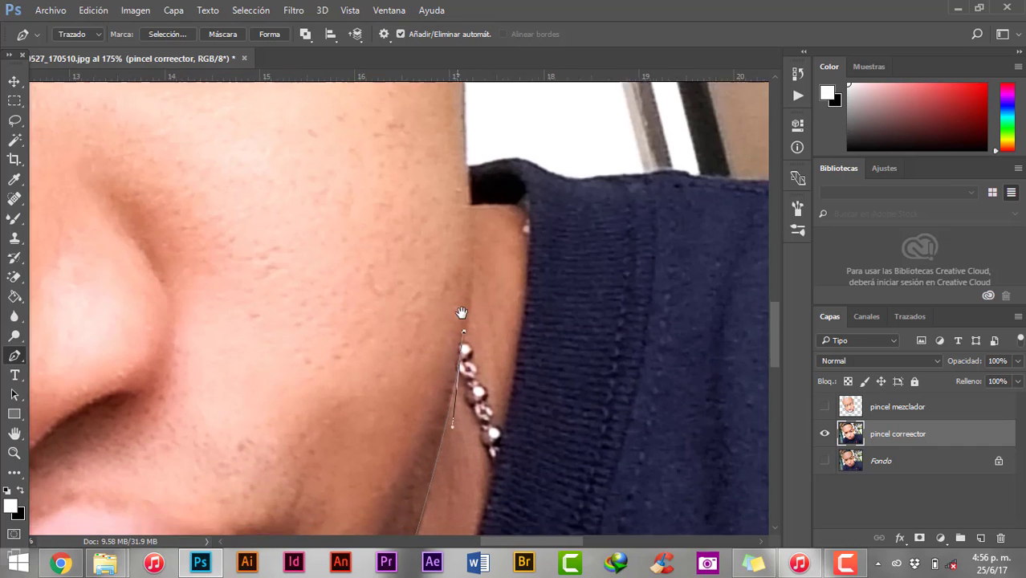
drag(463, 201, 455, 95)
scroll(455, 96, up, 1)
scroll(472, 268, up, 1)
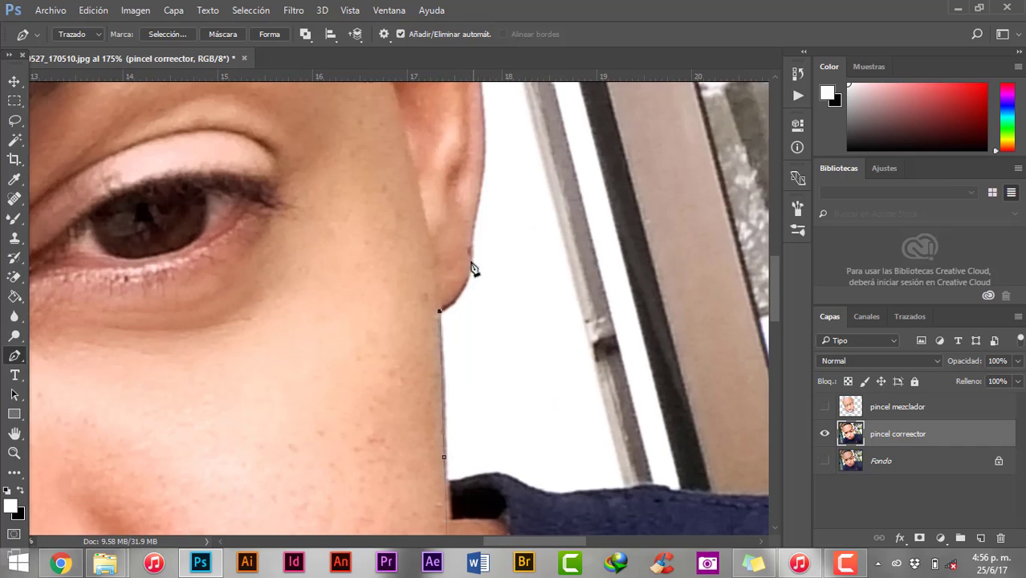
scroll(462, 330, up, 1)
- Trace the ear with curved anchors at the earlobe, ear edge and top of the ear
mouse_move(462, 311)
mouse_down()
mouse_move(469, 320)
mouse_move(461, 270)
mouse_move(442, 275)
mouse_up()
scroll(468, 319, up, 1)
scroll(459, 271, up, 1)
scroll(442, 275, up, 1)
drag(398, 206, 426, 221)
mouse_move(292, 201)
mouse_down()
mouse_move(243, 252)
mouse_move(273, 234)
mouse_up()
scroll(244, 250, up, 1)
scroll(319, 413, up, 3)
- Add anchors up the hairline toward the top of the hair
click(279, 279)
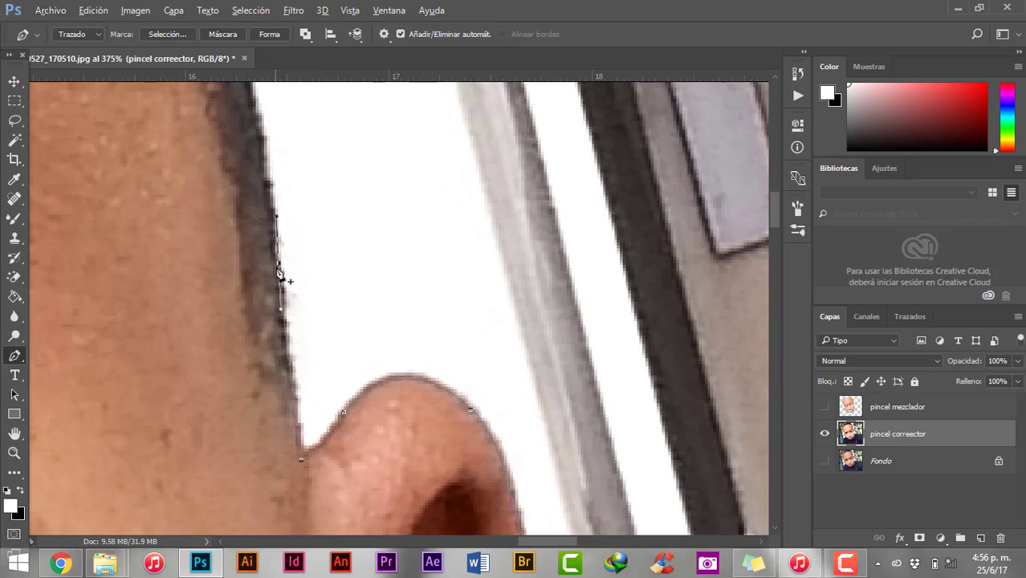
scroll(375, 337, down, 1)
click(351, 187)
mouse_move(354, 192)
mouse_down()
mouse_move(415, 291)
mouse_move(520, 410)
mouse_up()
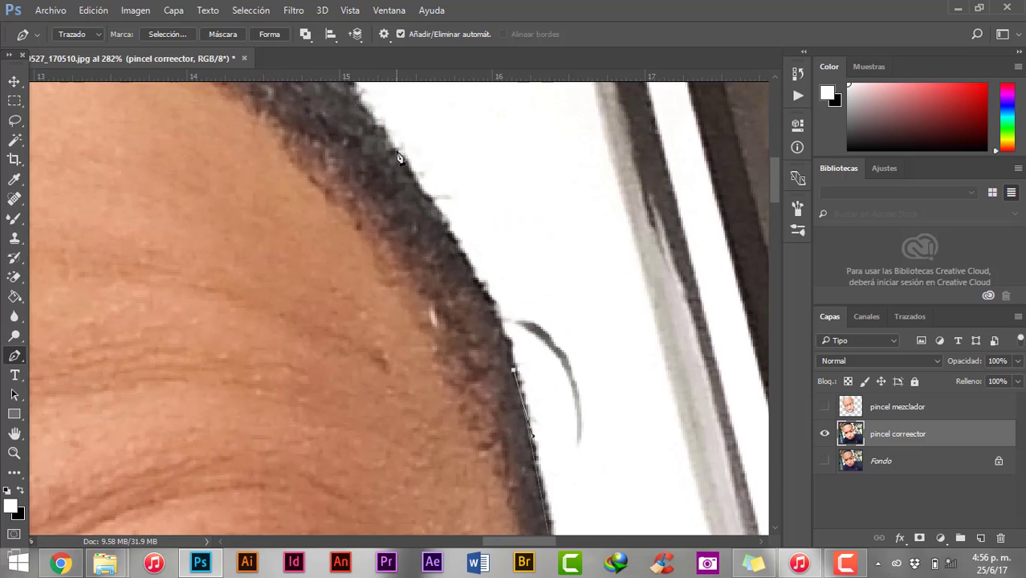
click(400, 151)
drag(358, 98, 481, 280)
click(449, 212)
drag(618, 401, 346, 161)
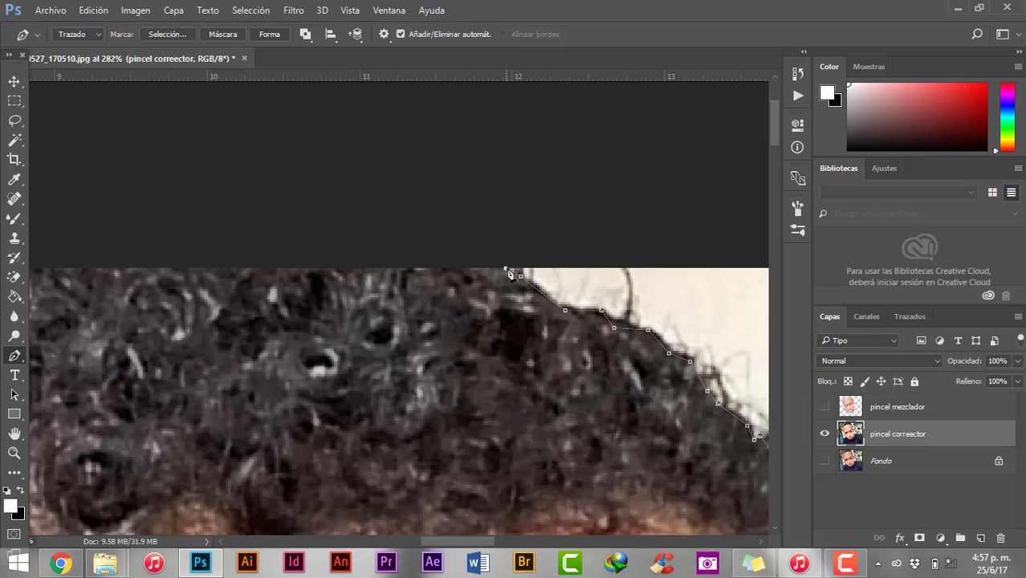
scroll(503, 270, down, 1)
drag(450, 233, 419, 206)
- Trace around the curly hair and down the side of the head with anchors
click(411, 203)
click(385, 221)
click(345, 245)
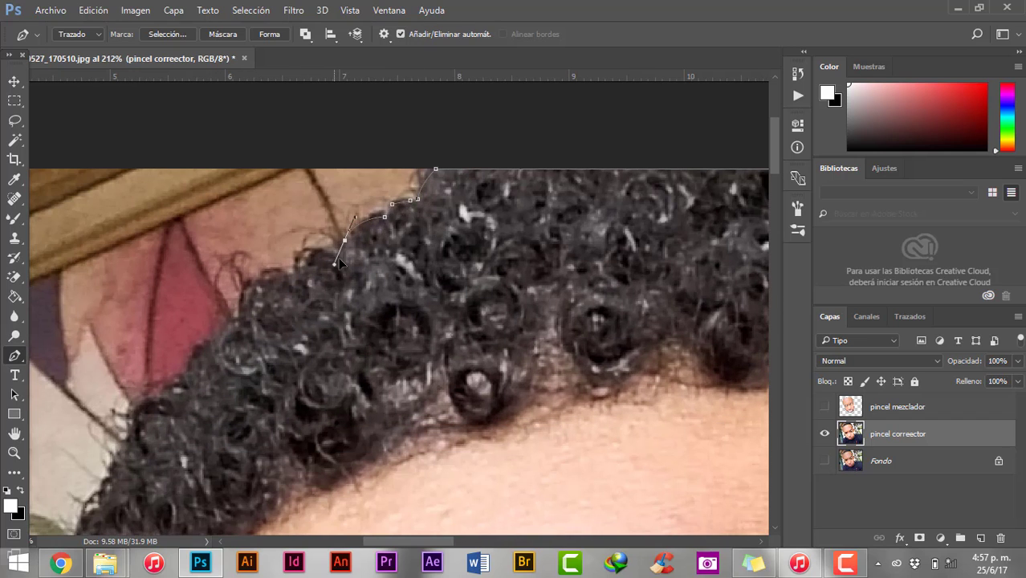
click(314, 255)
click(268, 279)
drag(268, 277, 395, 231)
click(395, 230)
drag(410, 274, 470, 184)
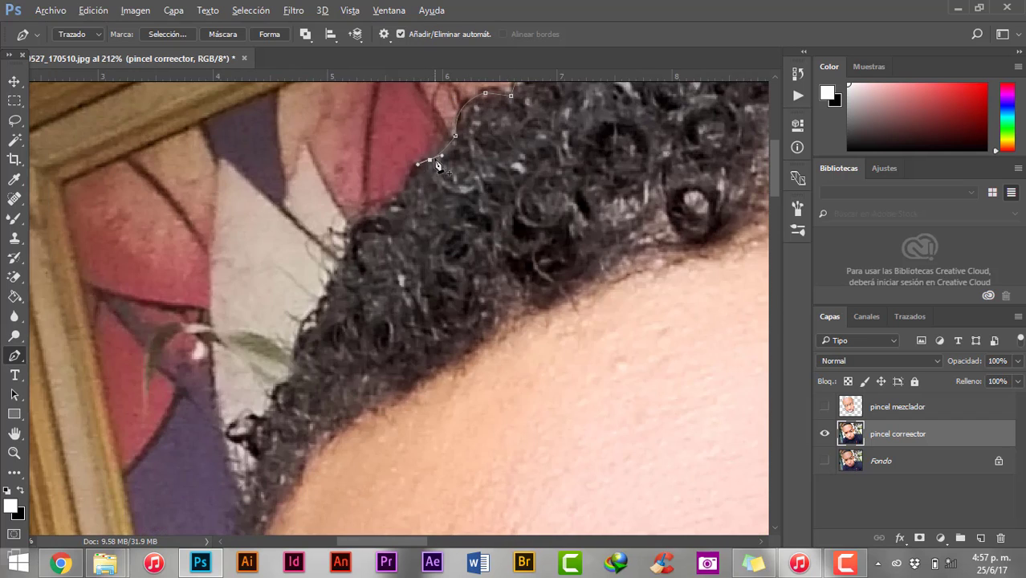
click(430, 160)
click(403, 190)
click(374, 211)
click(357, 221)
drag(347, 250, 387, 178)
click(370, 228)
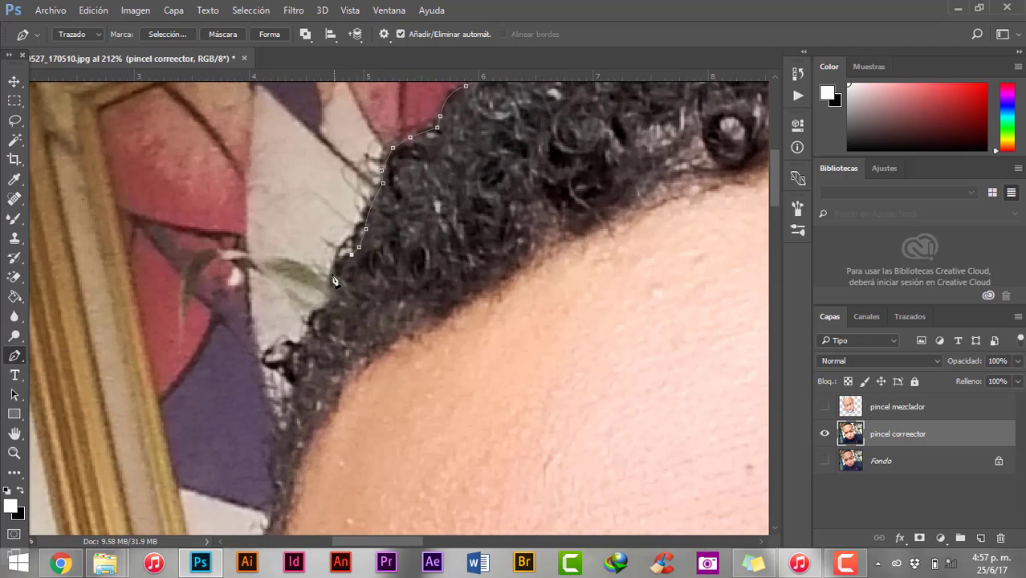
click(355, 254)
click(334, 300)
click(318, 330)
drag(318, 330, 371, 235)
drag(355, 278, 372, 206)
- Finish the outline along the forehead and face edge below the eyebrow, then view the whole path
scroll(401, 185, down, 2)
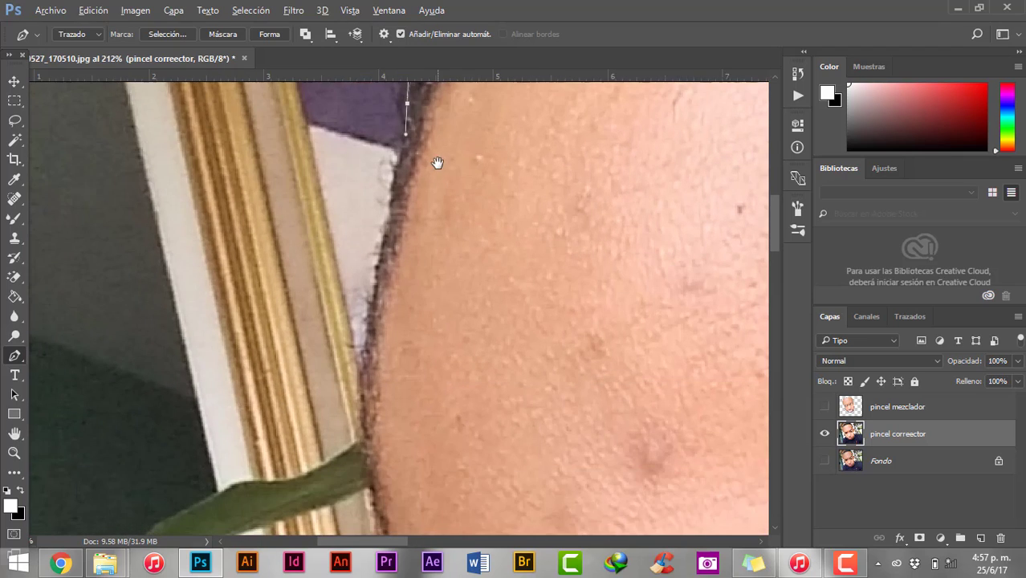
drag(402, 337, 421, 202)
click(358, 338)
click(394, 409)
click(426, 477)
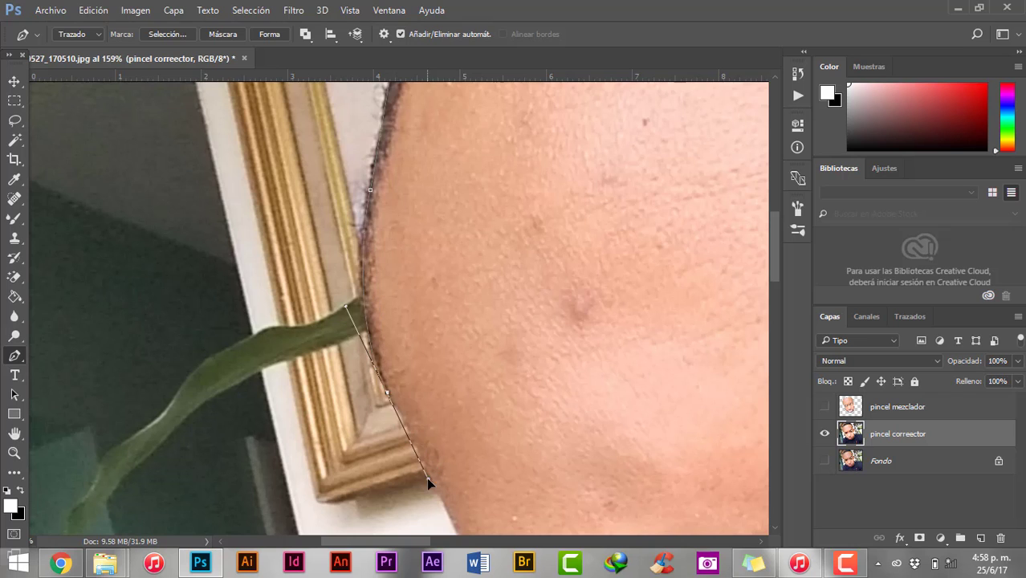
drag(426, 477, 435, 222)
click(433, 345)
click(452, 411)
drag(452, 411, 428, 252)
click(420, 337)
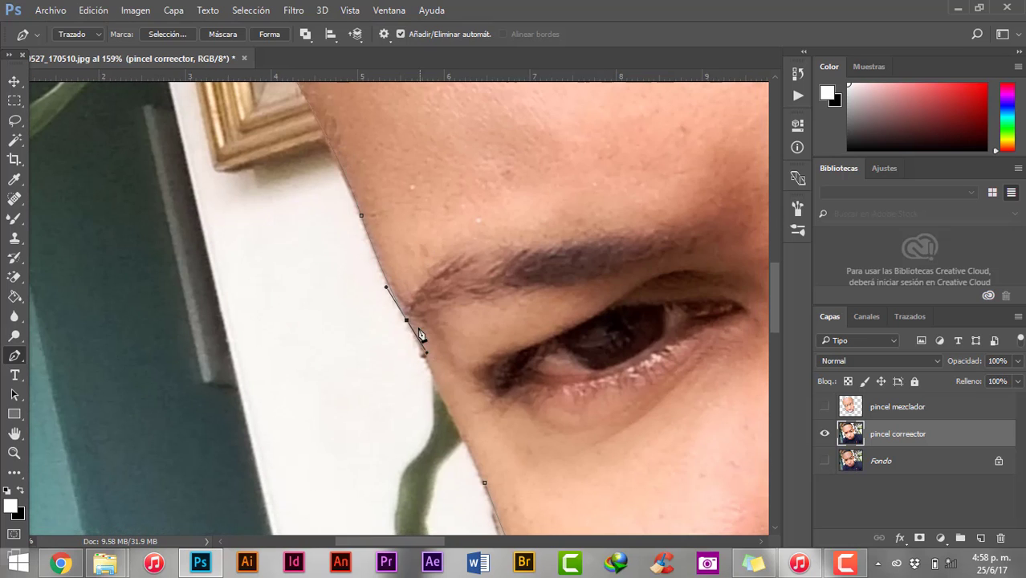
drag(525, 465, 453, 349)
key(ctrl+0)
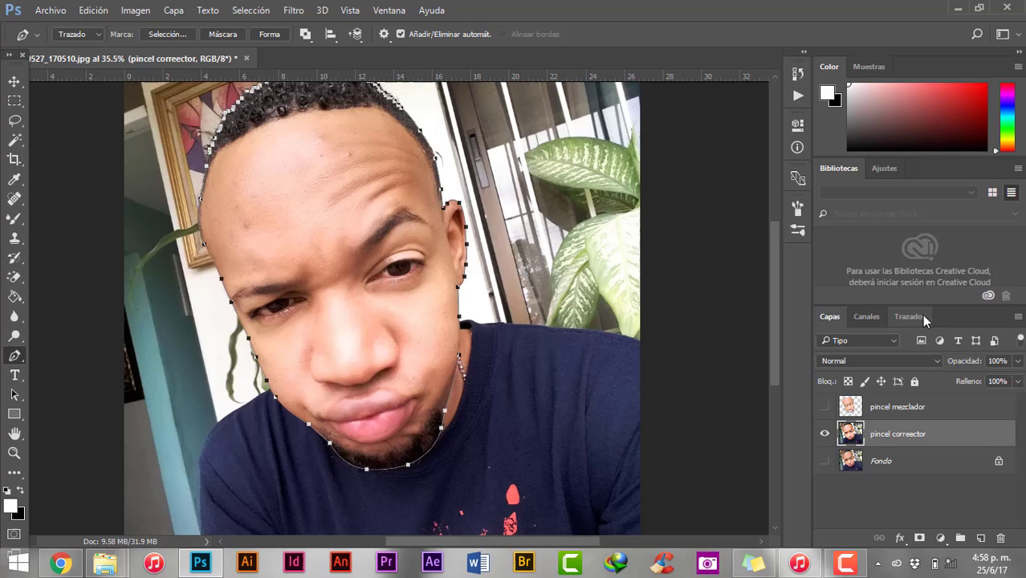
- Save the traced outline as path Trazado 1 and turn it into a selection
click(910, 316)
click(1018, 316)
click(915, 322)
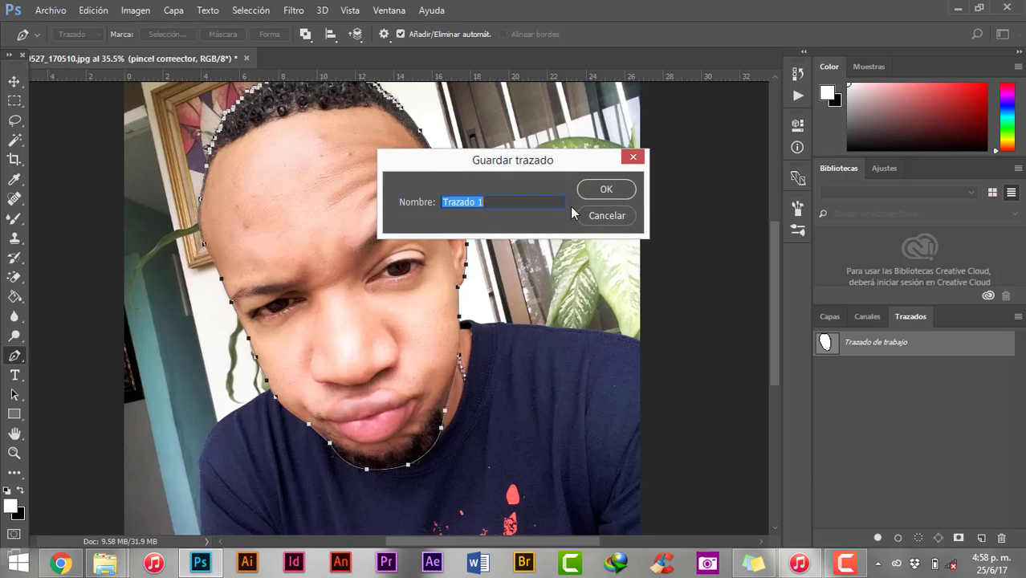
click(604, 188)
click(829, 317)
right_click(408, 165)
click(498, 231)
key(ctrl+minus)
key(v)
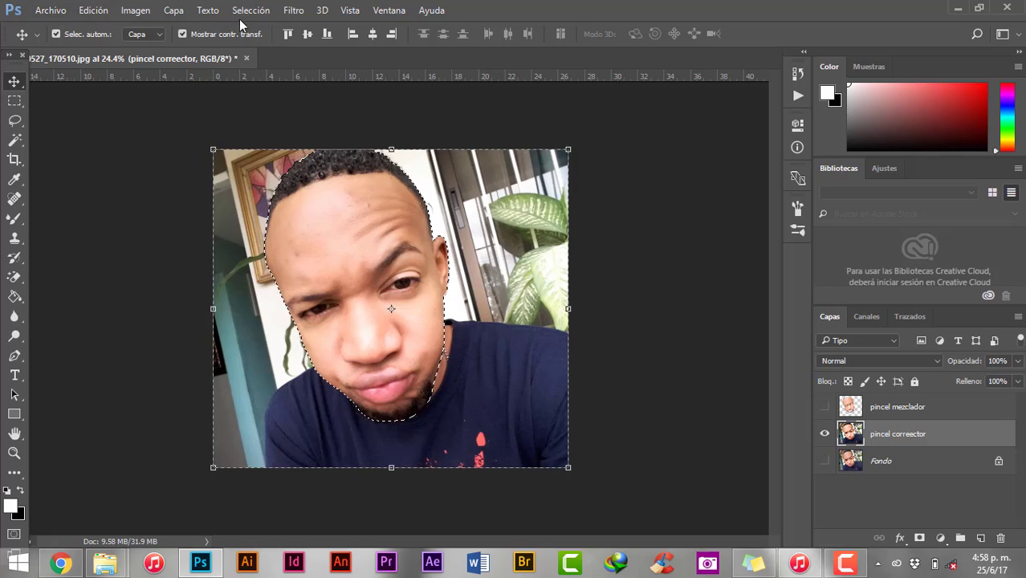
- Apply a Gaussian blur (Desenfoque gaussiano) with an 8.5-pixel radius to the background
click(293, 10)
mouse_move(315, 177)
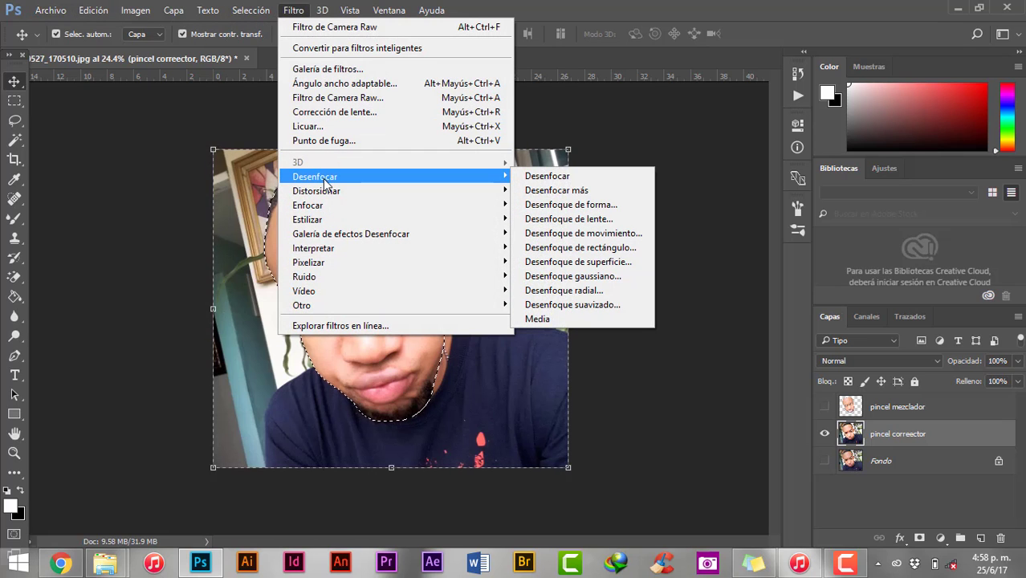
click(608, 278)
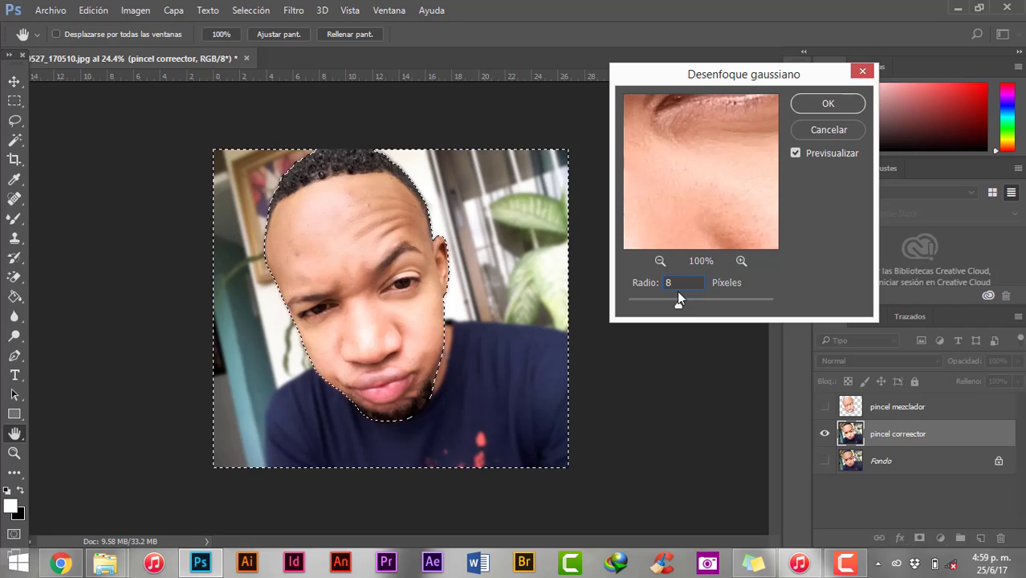
text(.5)
click(829, 103)
key(v)
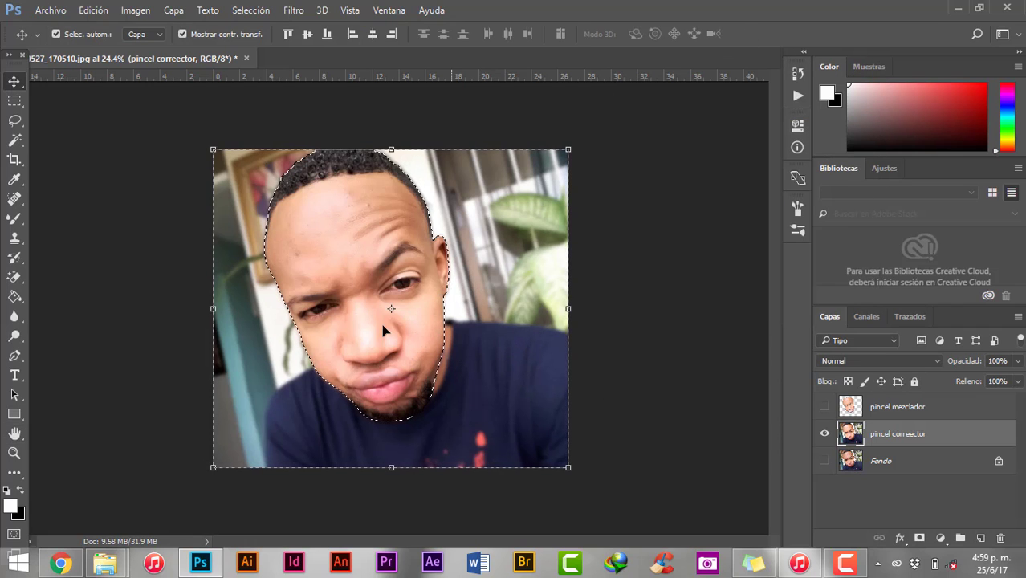
- Deselect, then show and select the pincel mezclador layer
click(294, 9)
mouse_move(251, 9)
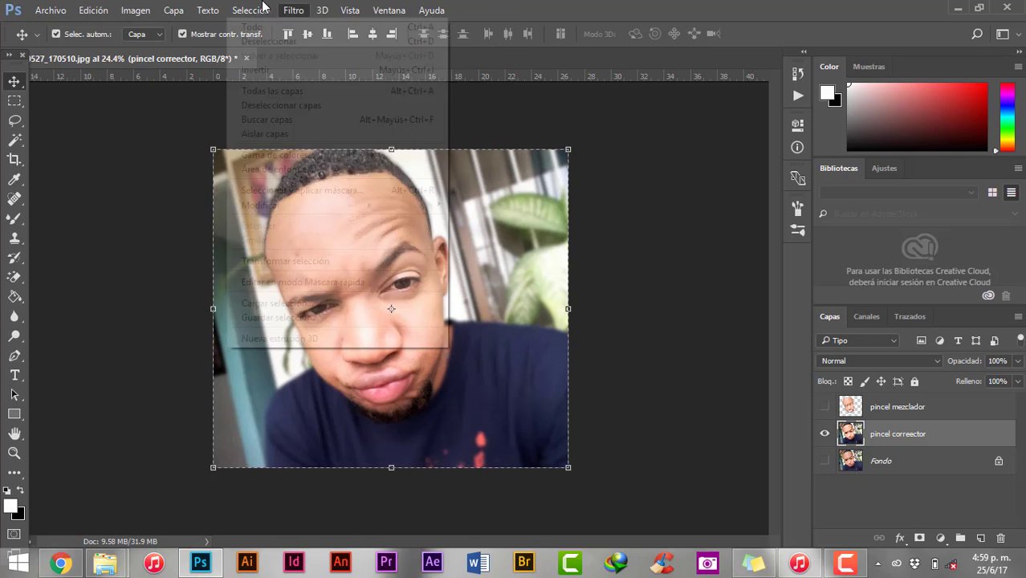
click(266, 43)
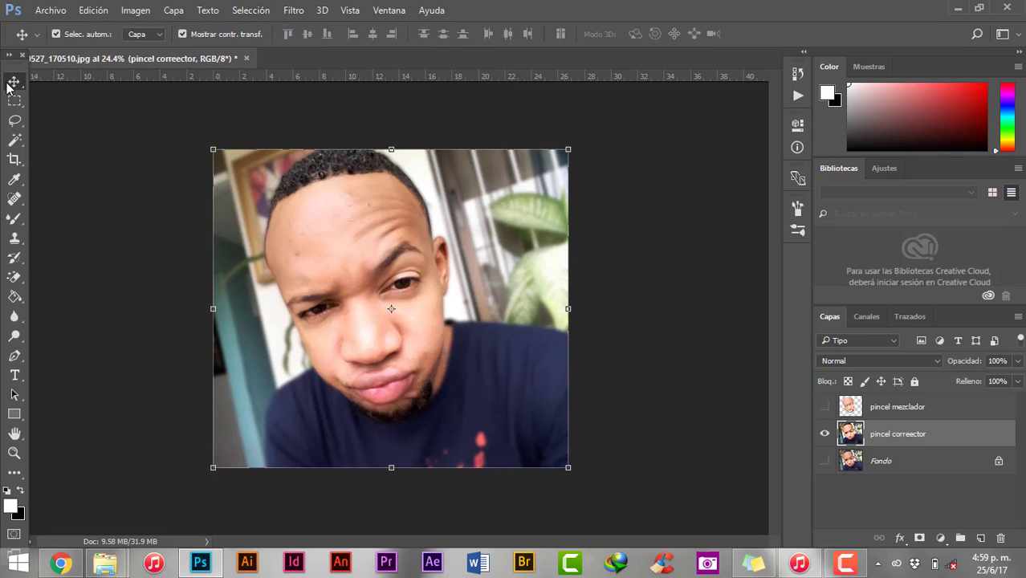
scroll(417, 298, up, 1)
scroll(417, 298, up, 1)
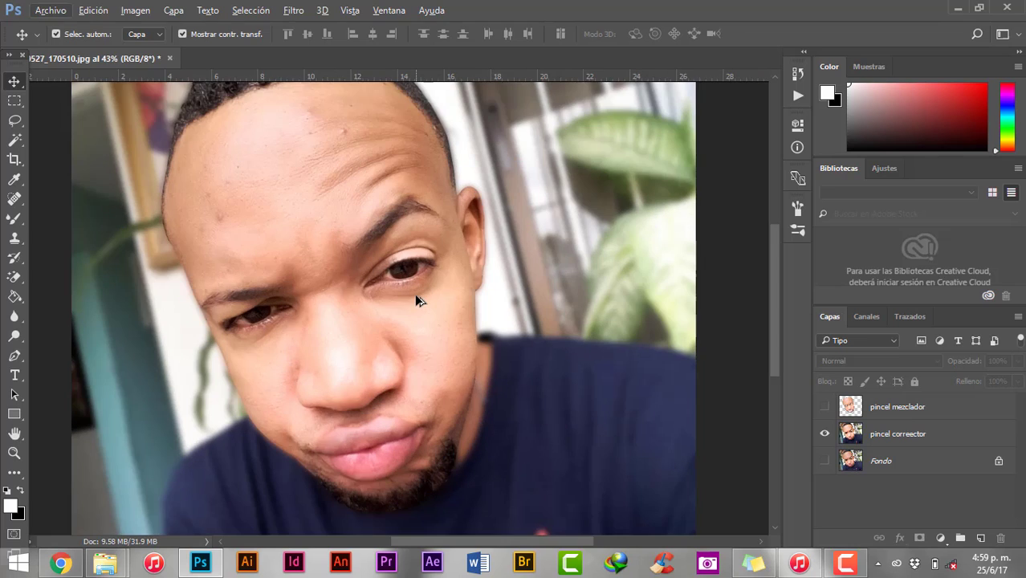
scroll(418, 313, up, 1)
click(825, 407)
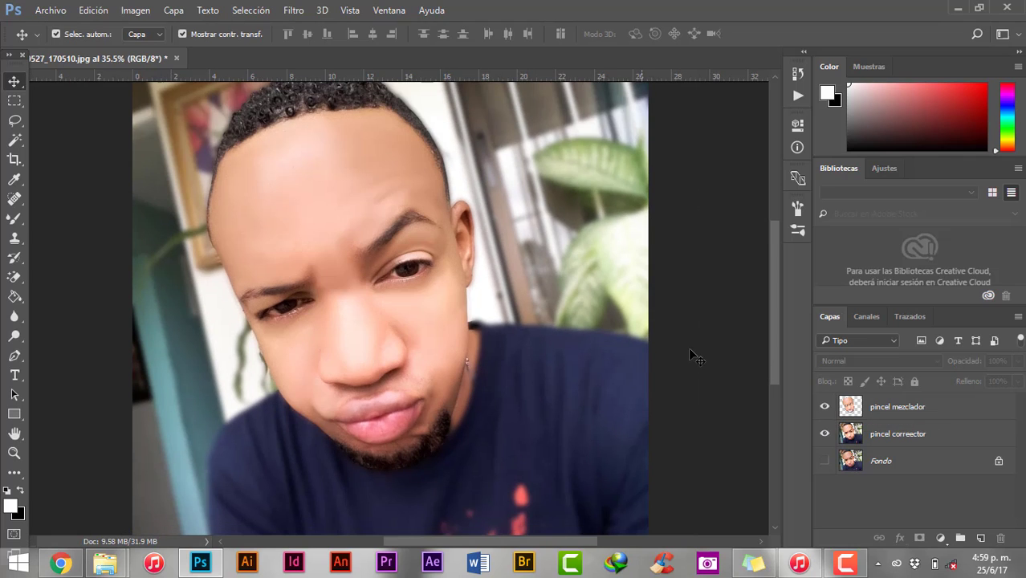
scroll(403, 311, down, 1)
scroll(385, 304, up, 1)
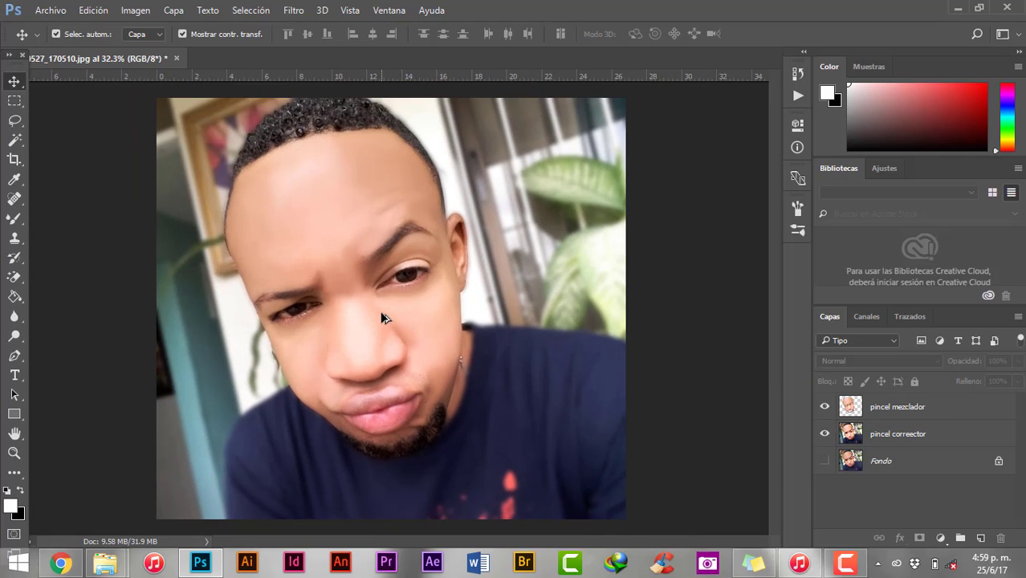
click(883, 407)
- Add a Niveles adjustment layer, raising the black point and lowering the white point to 239
click(941, 538)
click(896, 289)
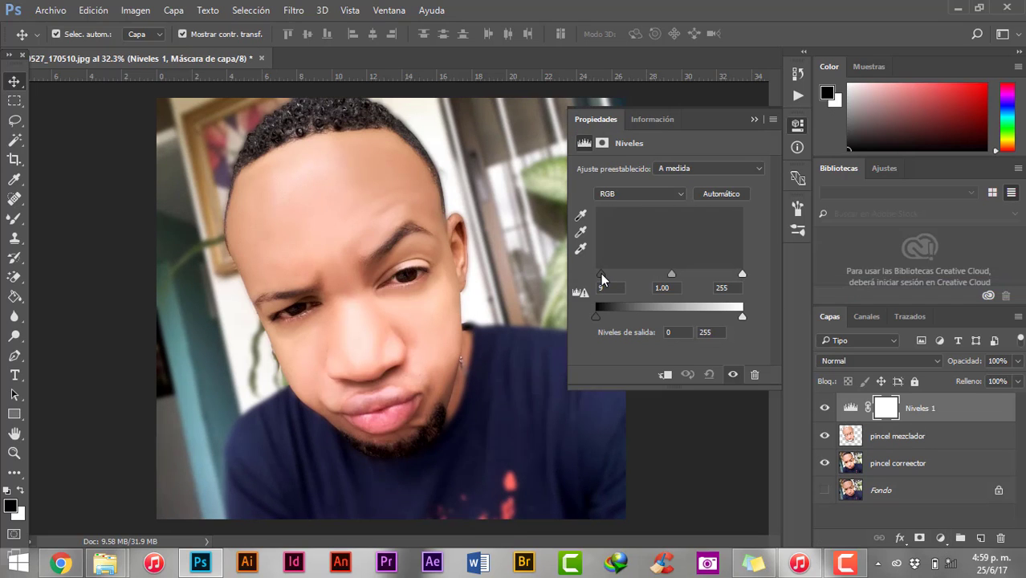
drag(742, 274, 736, 274)
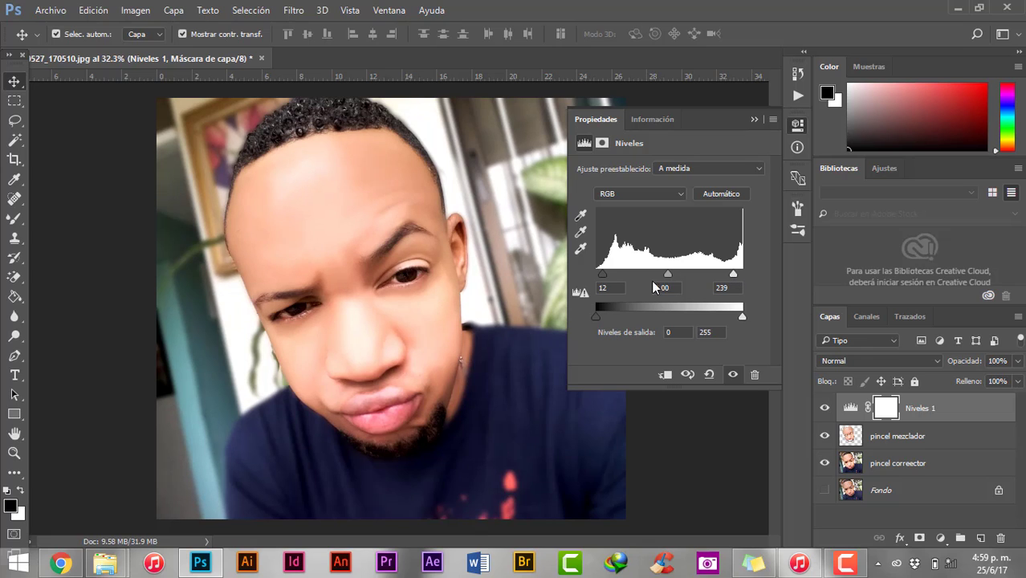
drag(603, 274, 608, 274)
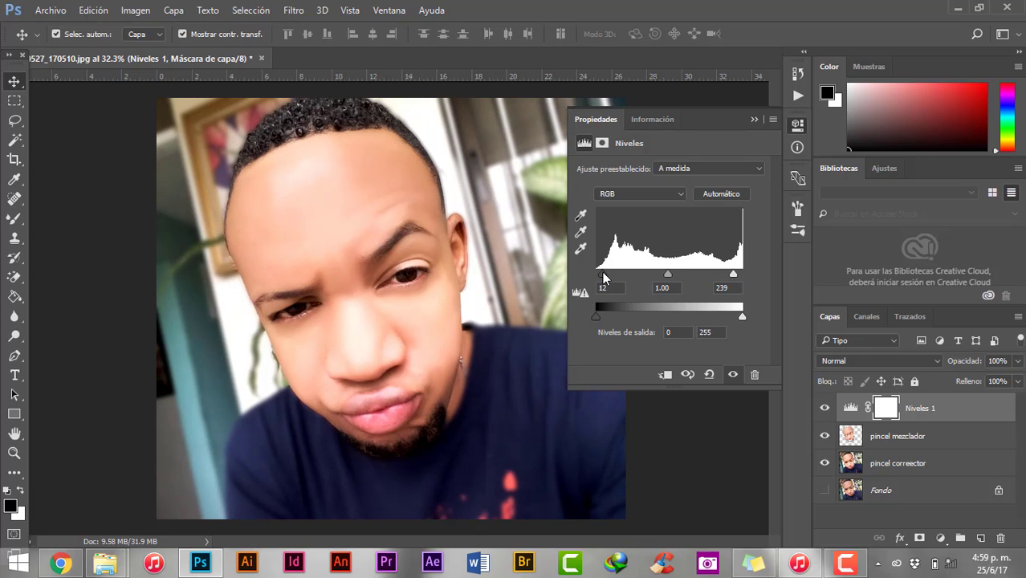
click(754, 118)
scroll(337, 256, up, 2)
- Choose the Burn tool and select the pincel corrector layer for darkening around the eyes
scroll(333, 250, up, 2)
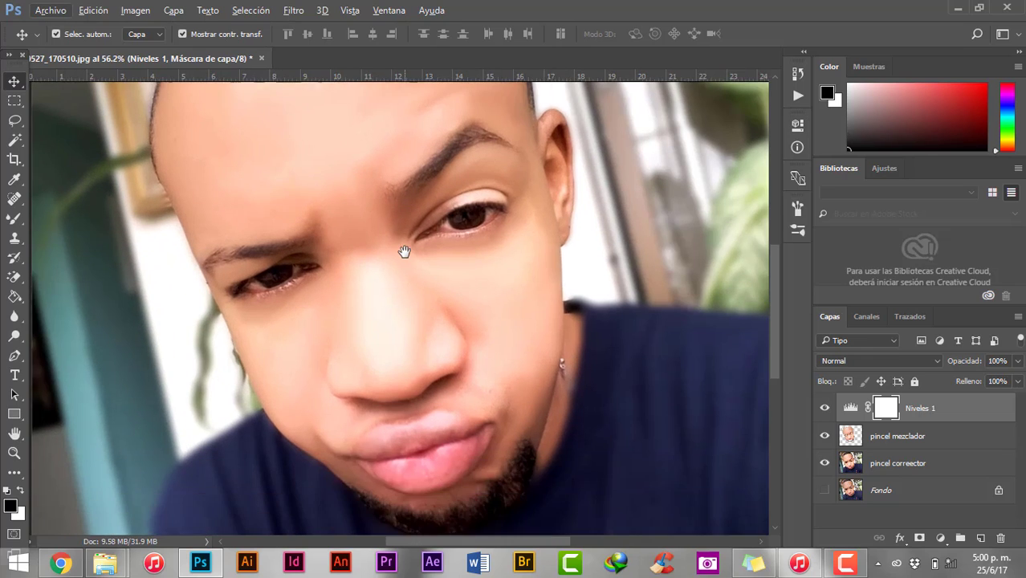
right_click(17, 337)
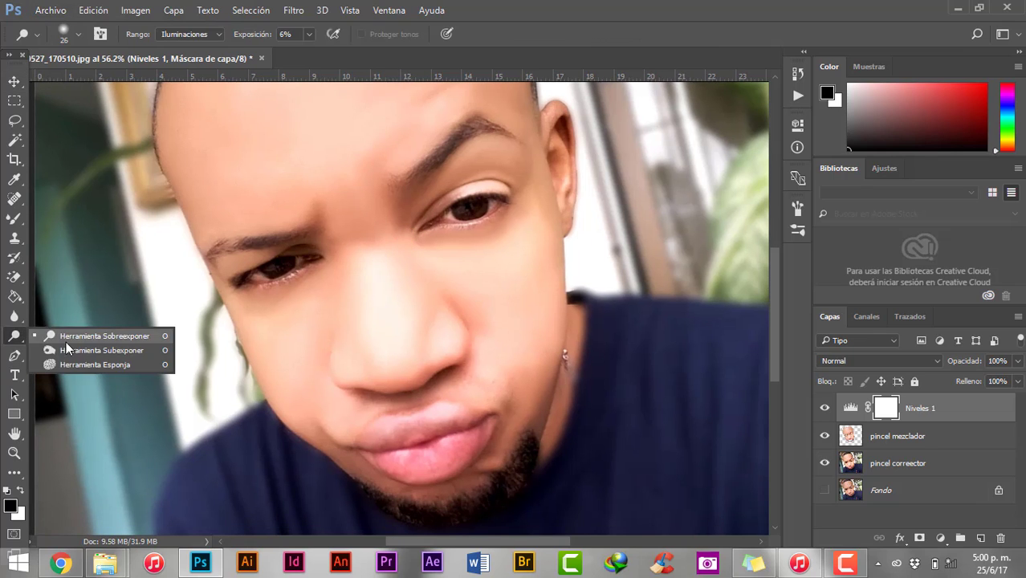
click(72, 336)
click(883, 463)
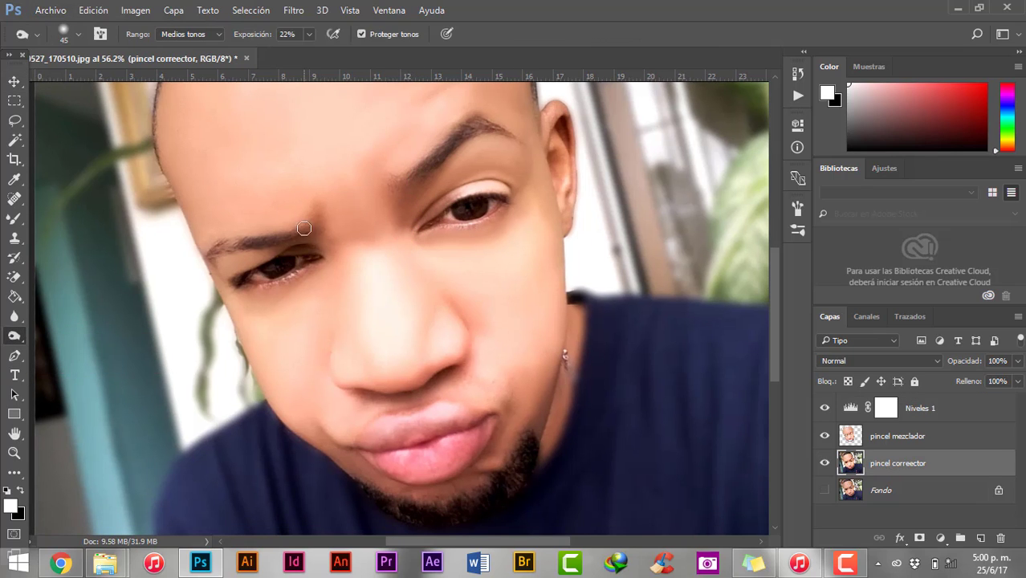
- Switch to the Dodge tool with a brush size of 15
scroll(482, 238, up, 1)
scroll(433, 229, up, 1)
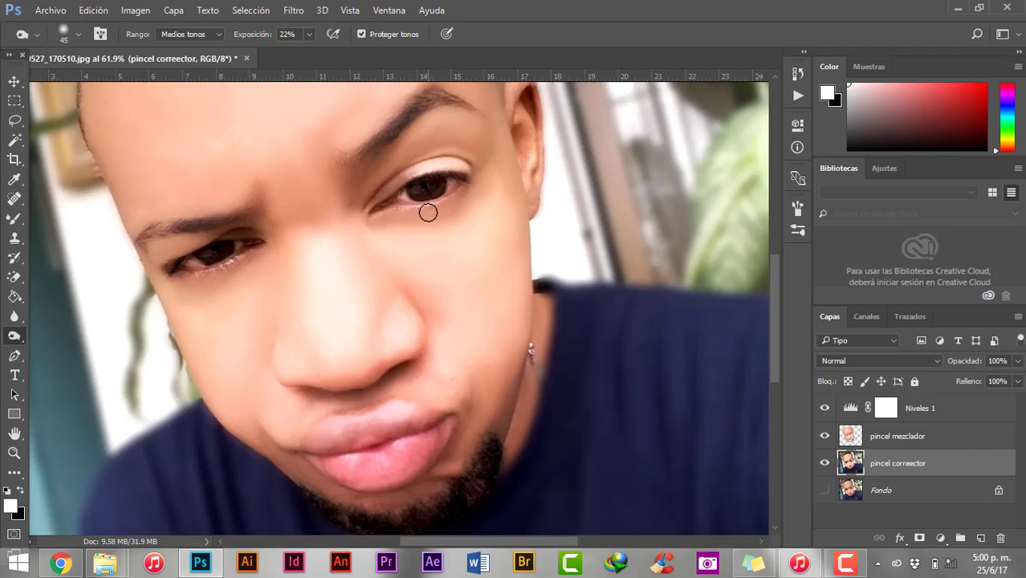
scroll(425, 197, up, 1)
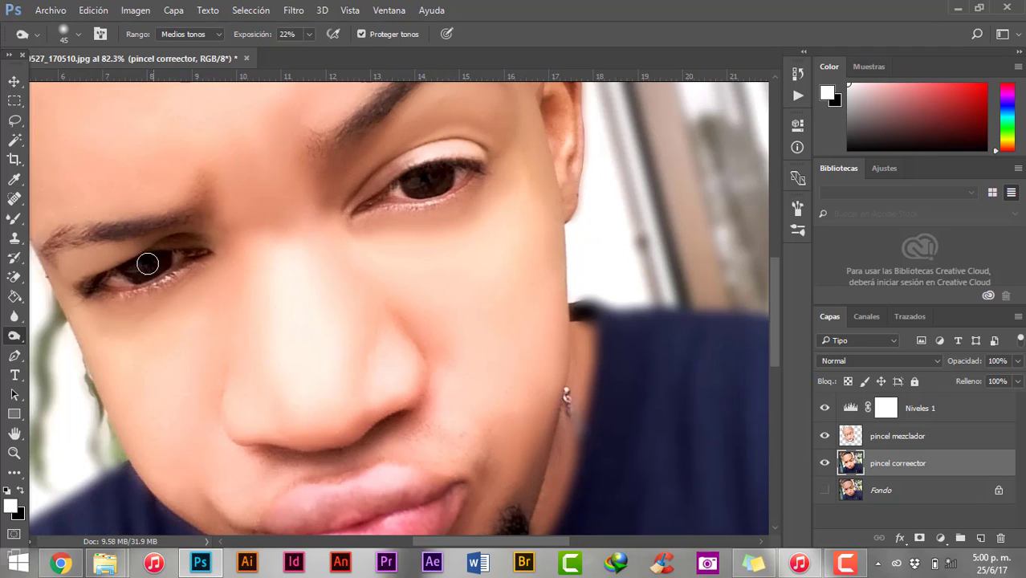
right_click(17, 337)
click(73, 333)
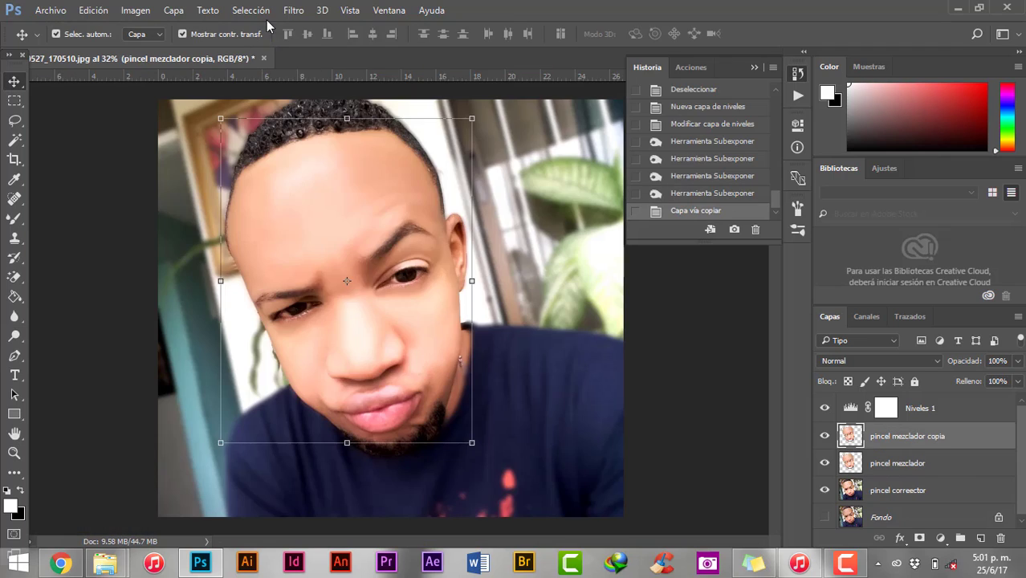
click(294, 10)
- Enter 50 as the pincel mezclador copia layer's opacity and reselect that layer
key(Escape)
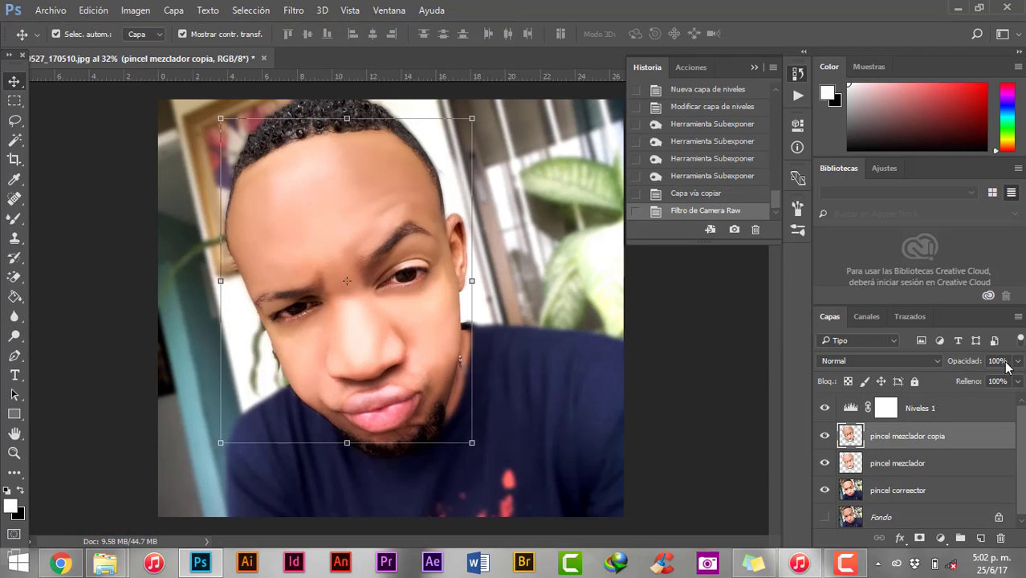
text(50)
key(Return)
click(898, 490)
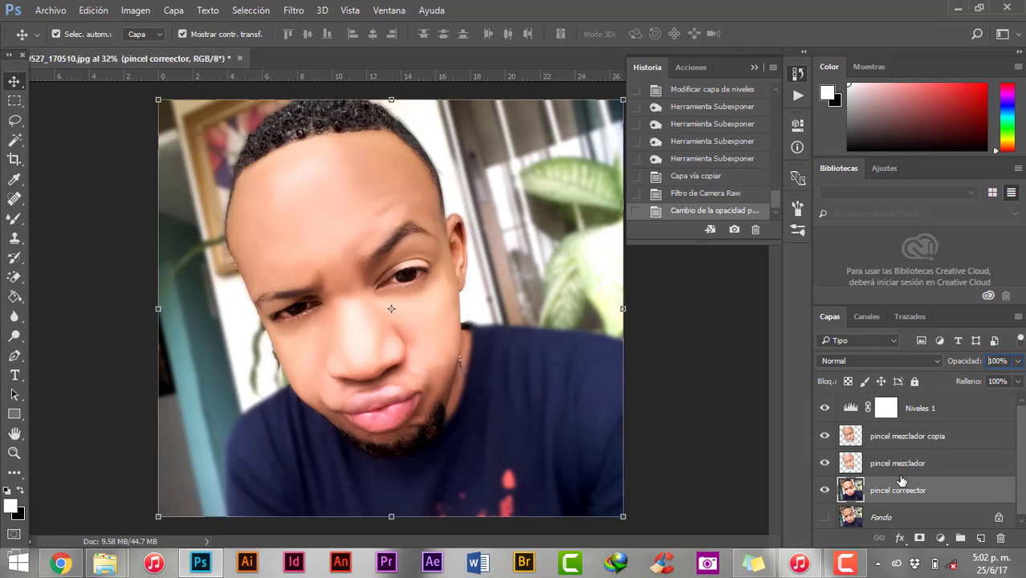
click(840, 437)
- Hide and show the pincel mezclador copia layer twice to compare, then deselect all layers
click(824, 436)
click(824, 436)
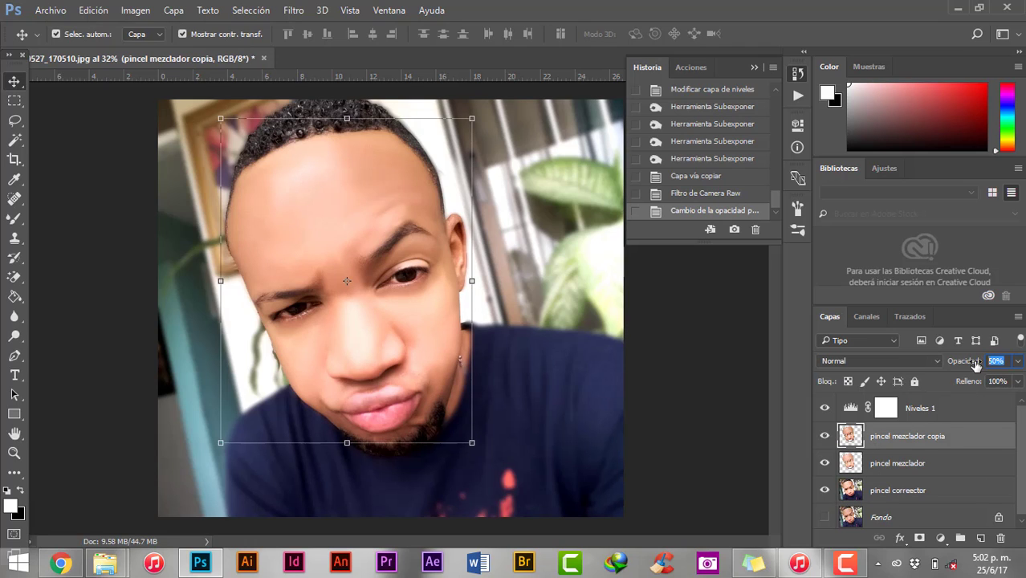
click(897, 463)
click(897, 437)
click(825, 436)
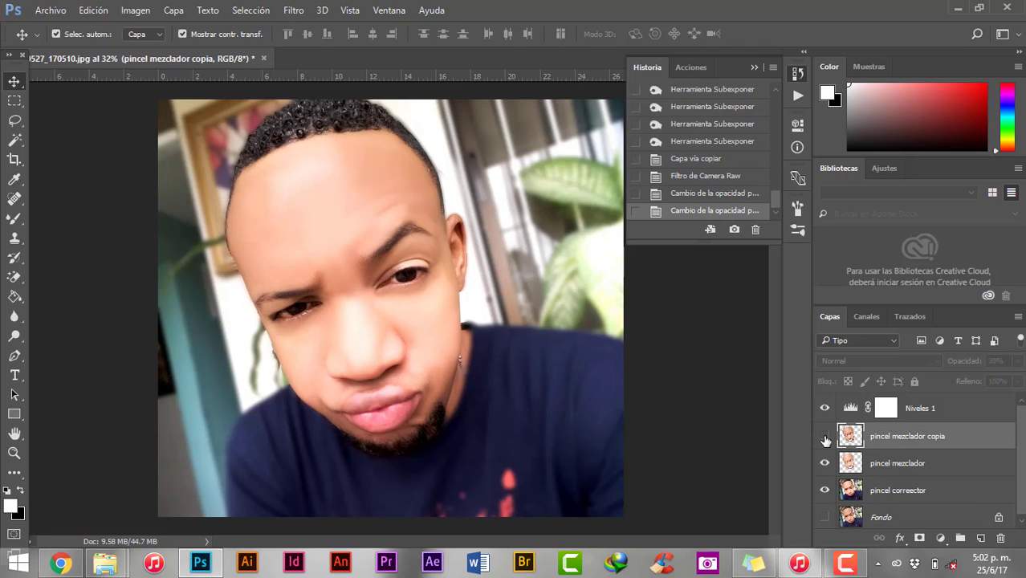
click(825, 436)
click(660, 389)
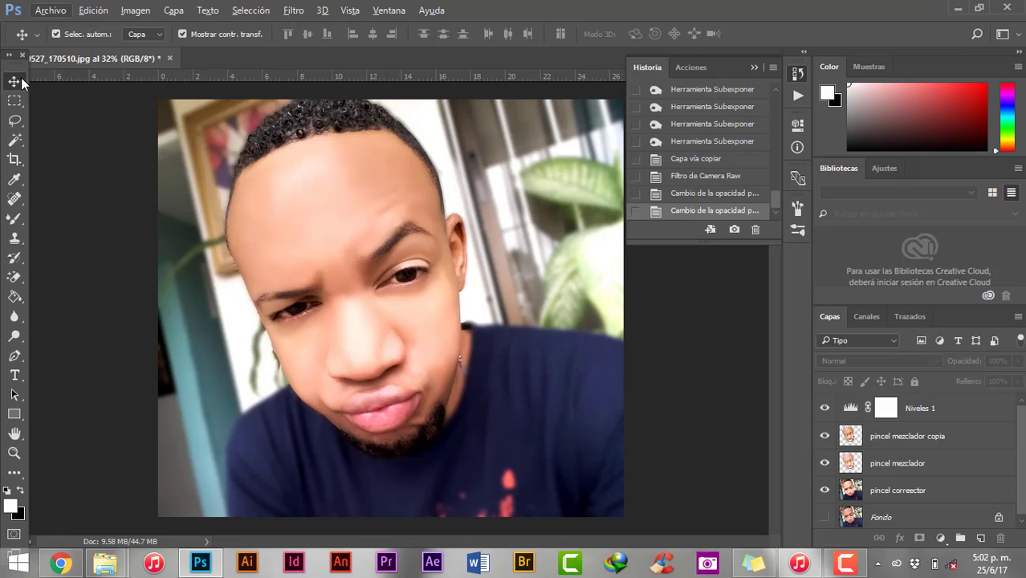